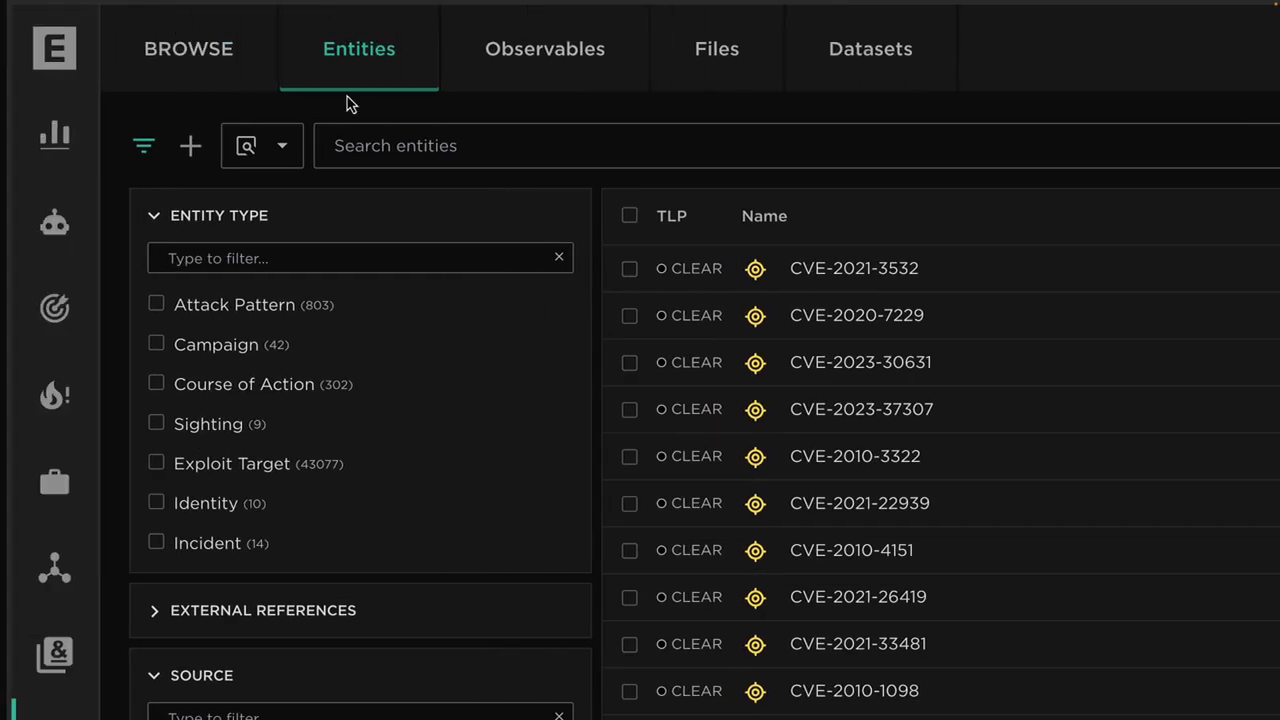
Step: Enter the query data.type:report in the entity search
click(200, 82)
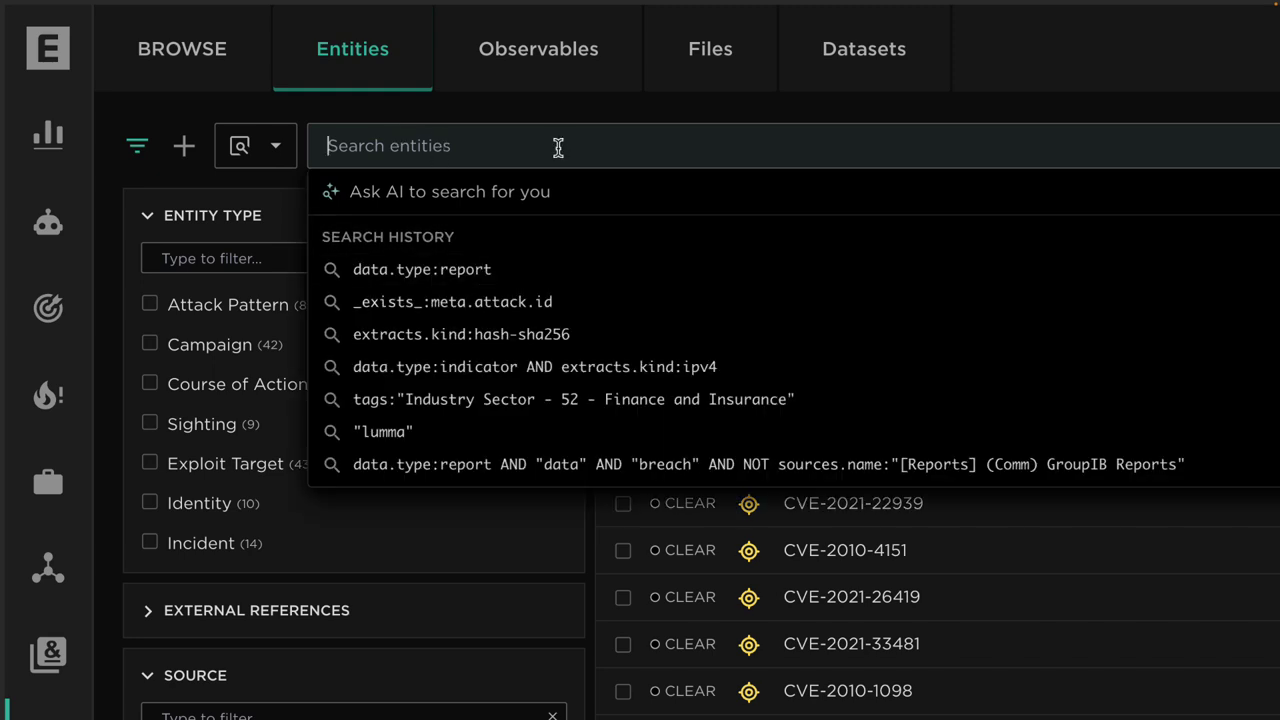
text(data.type:)
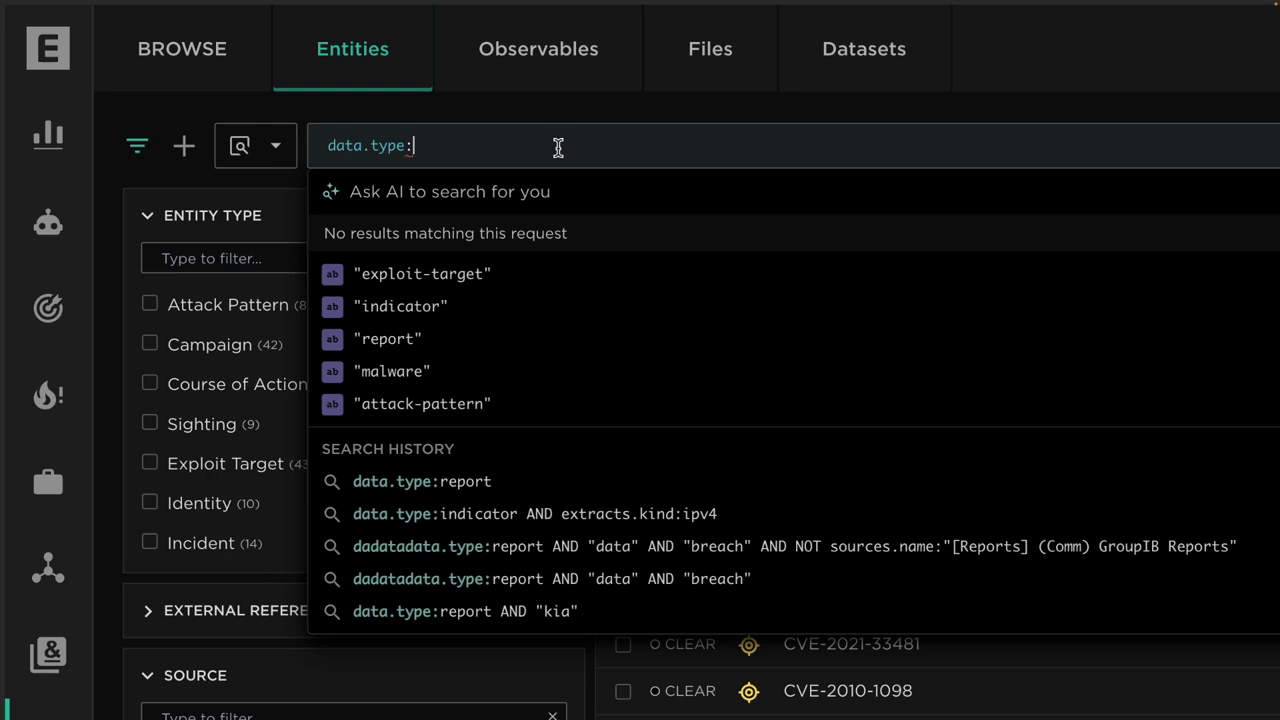
text(report)
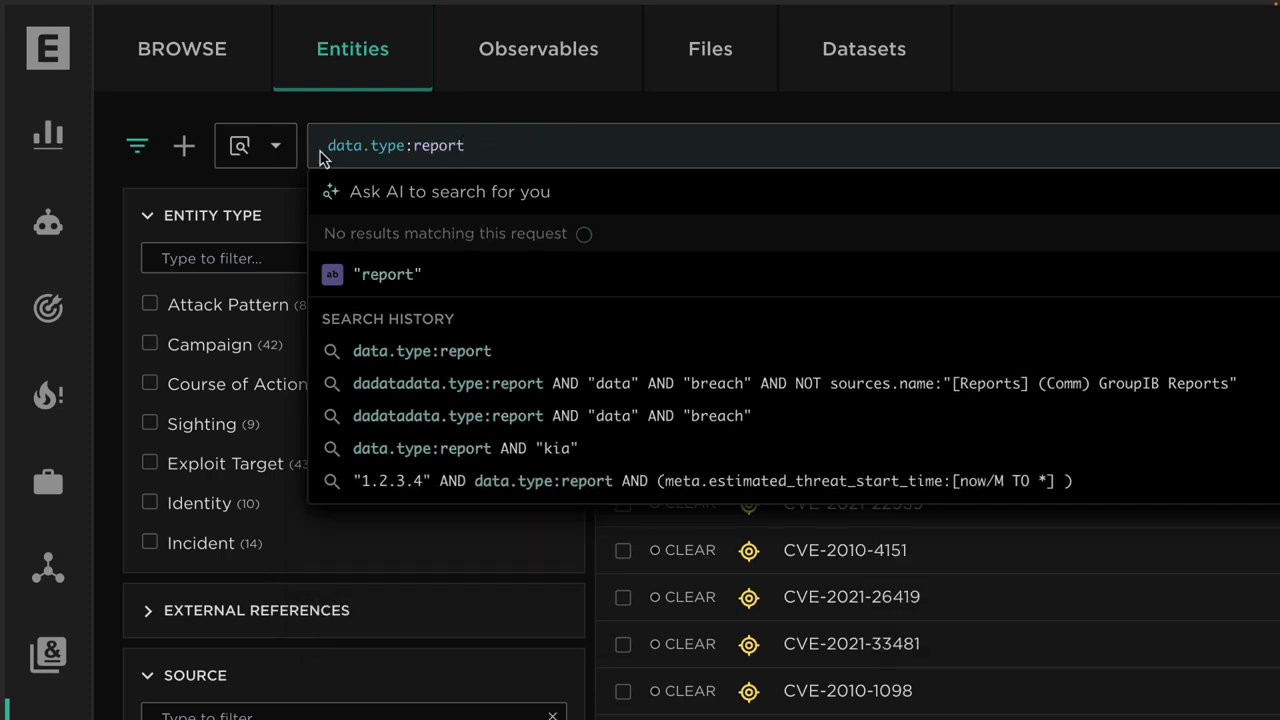
Step: Replace the report value with empty quotation marks after data.type: and browse the suggested entity types
drag(324, 146, 498, 144)
click(493, 140)
key(BackSpace)
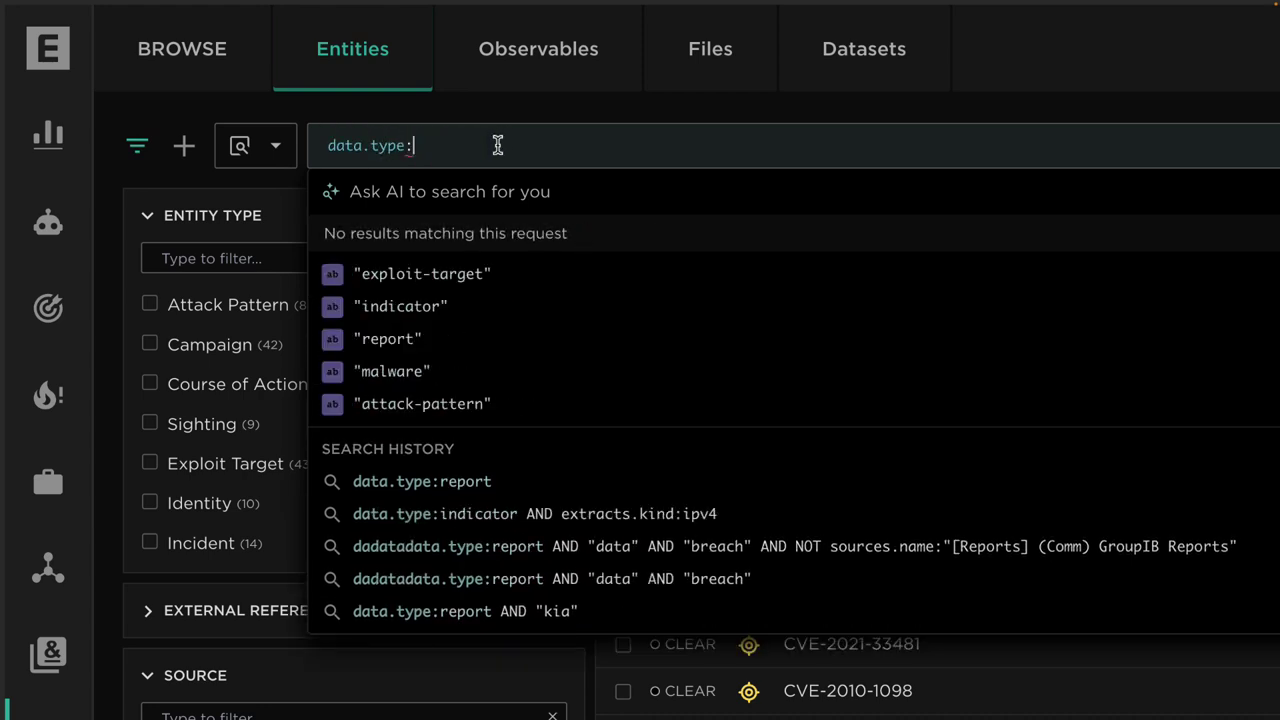
text("")
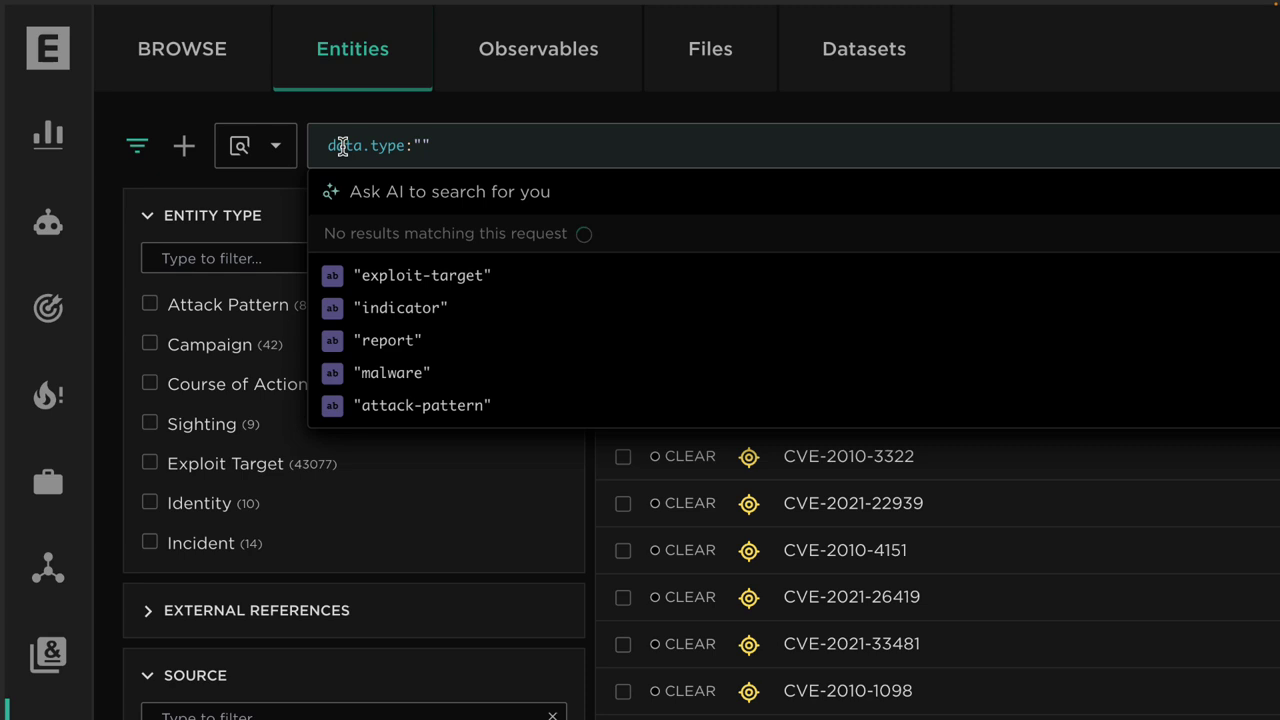
scroll(430, 298, down, 5)
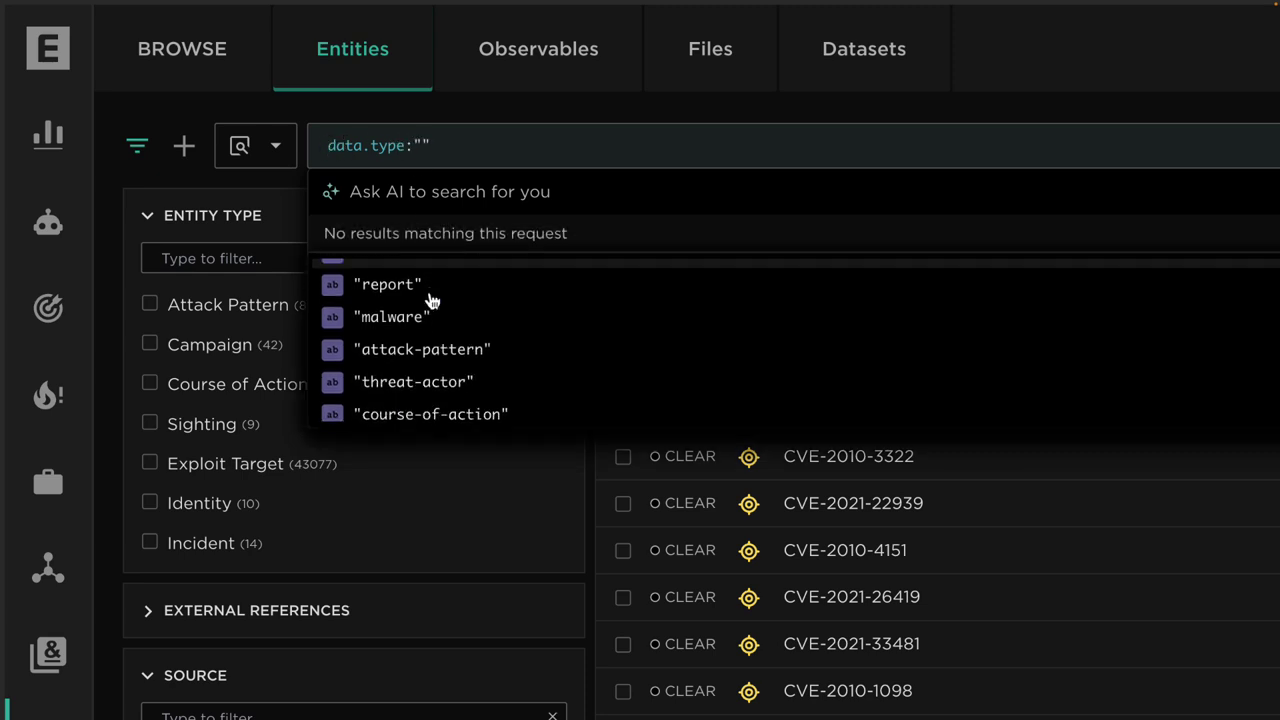
scroll(432, 297, up, 5)
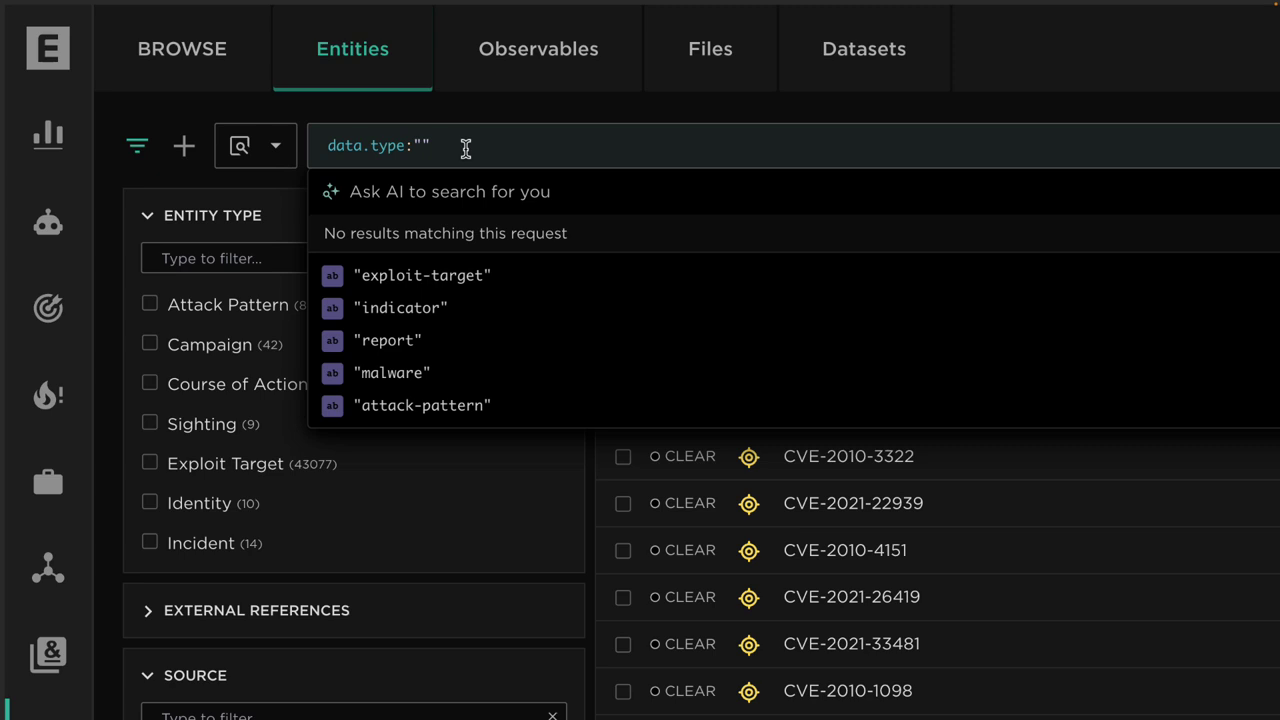
Step: Replace the query with "data" and look through the suggested data fields
key(ctrl+a)
text(data)
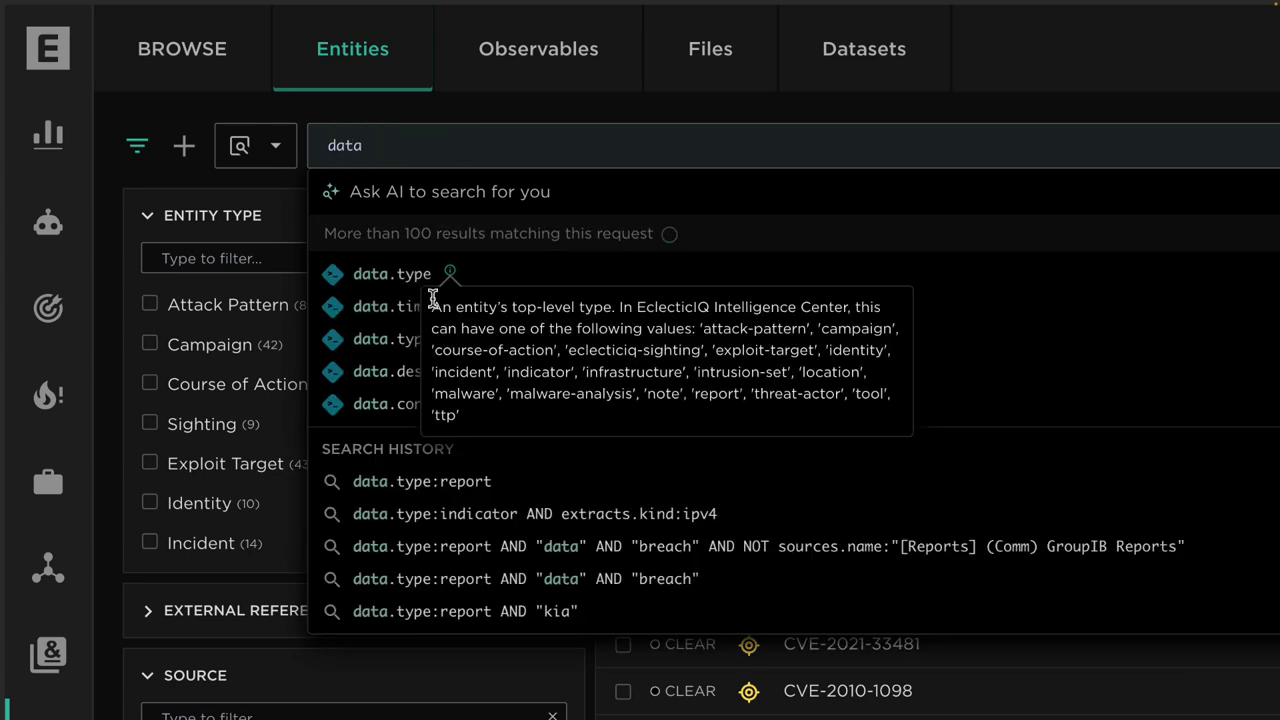
scroll(408, 290, down, 1)
scroll(410, 305, down, 10)
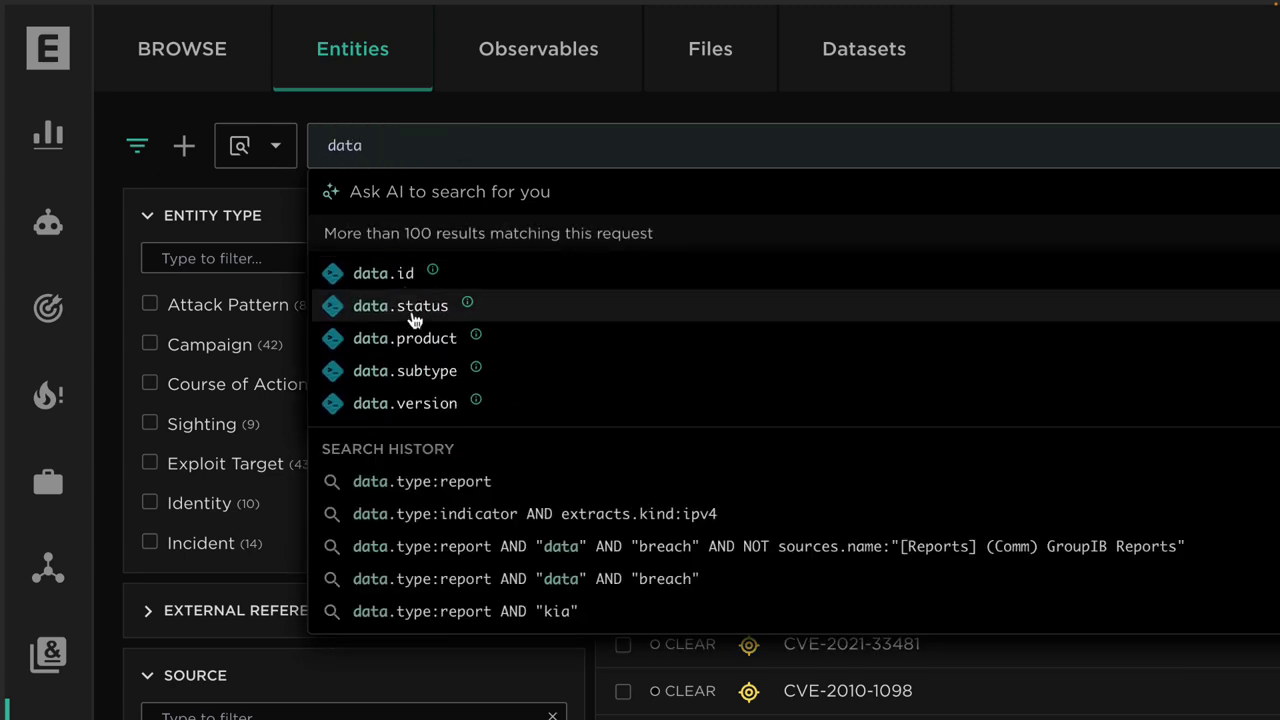
scroll(414, 318, up, 10)
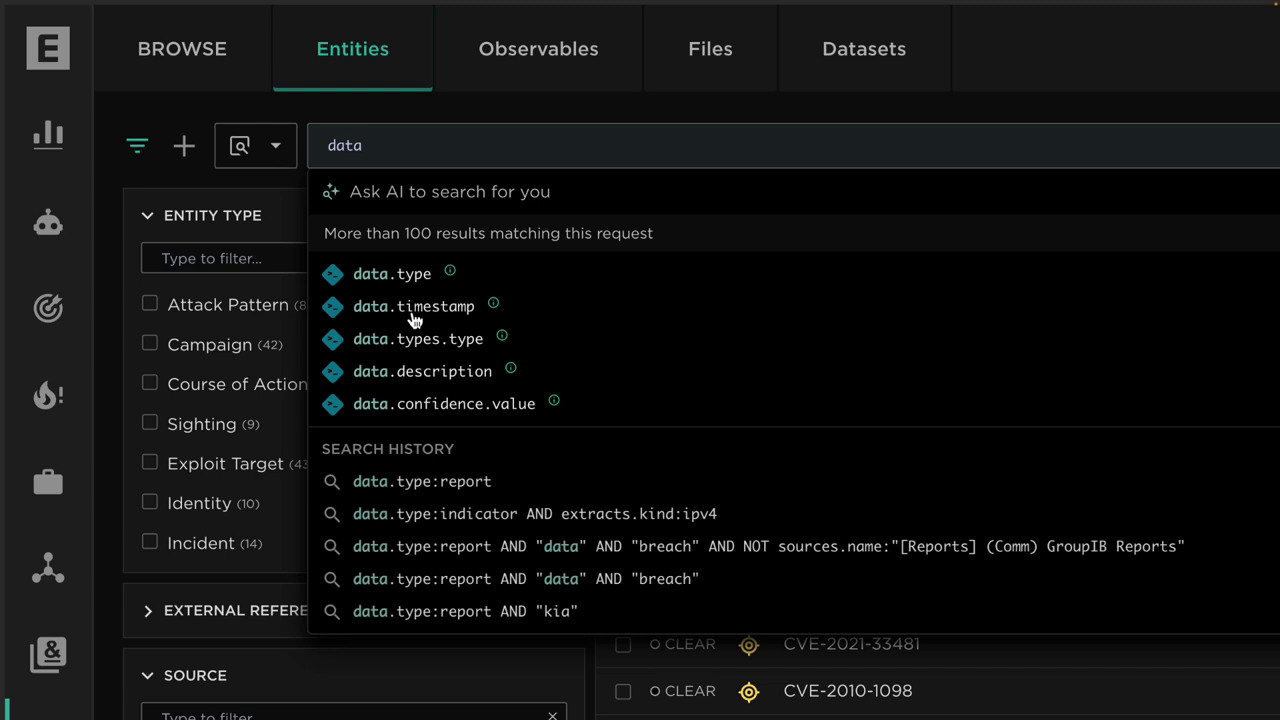
Step: Replace the query with "time" and look through the suggested time-related fields
key(ctrl+a)
text(time)
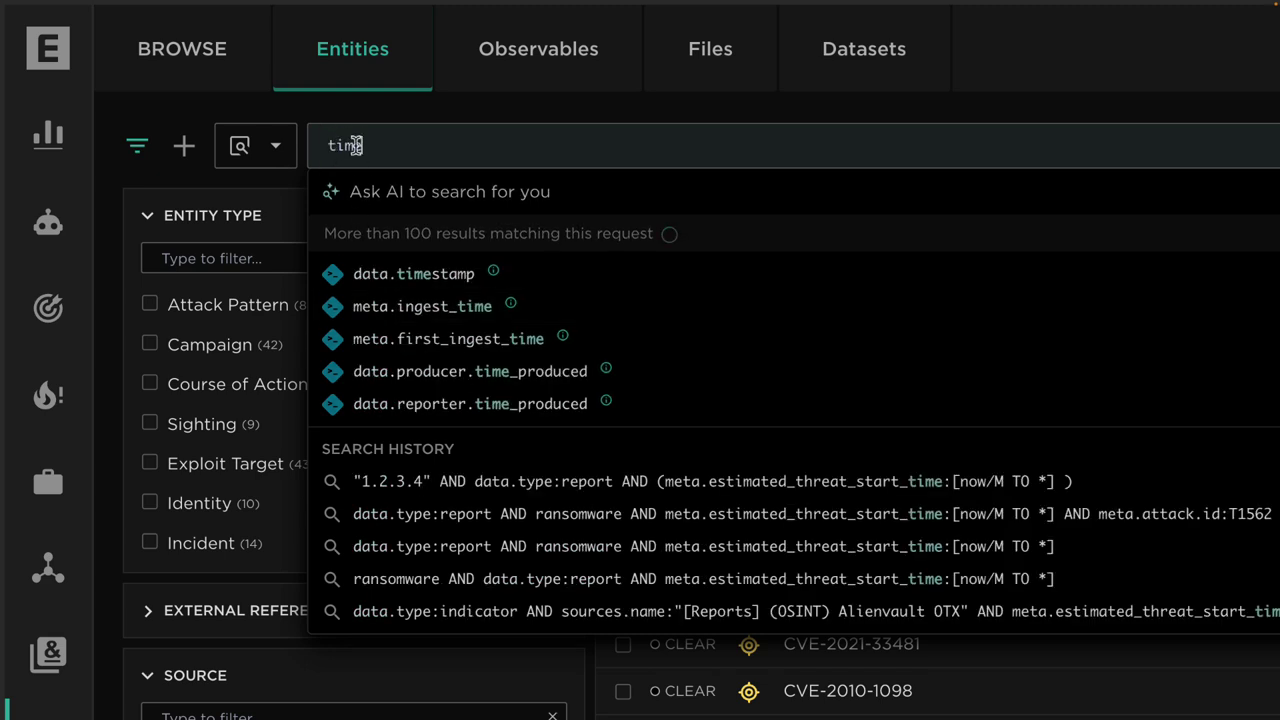
scroll(463, 344, down, 2)
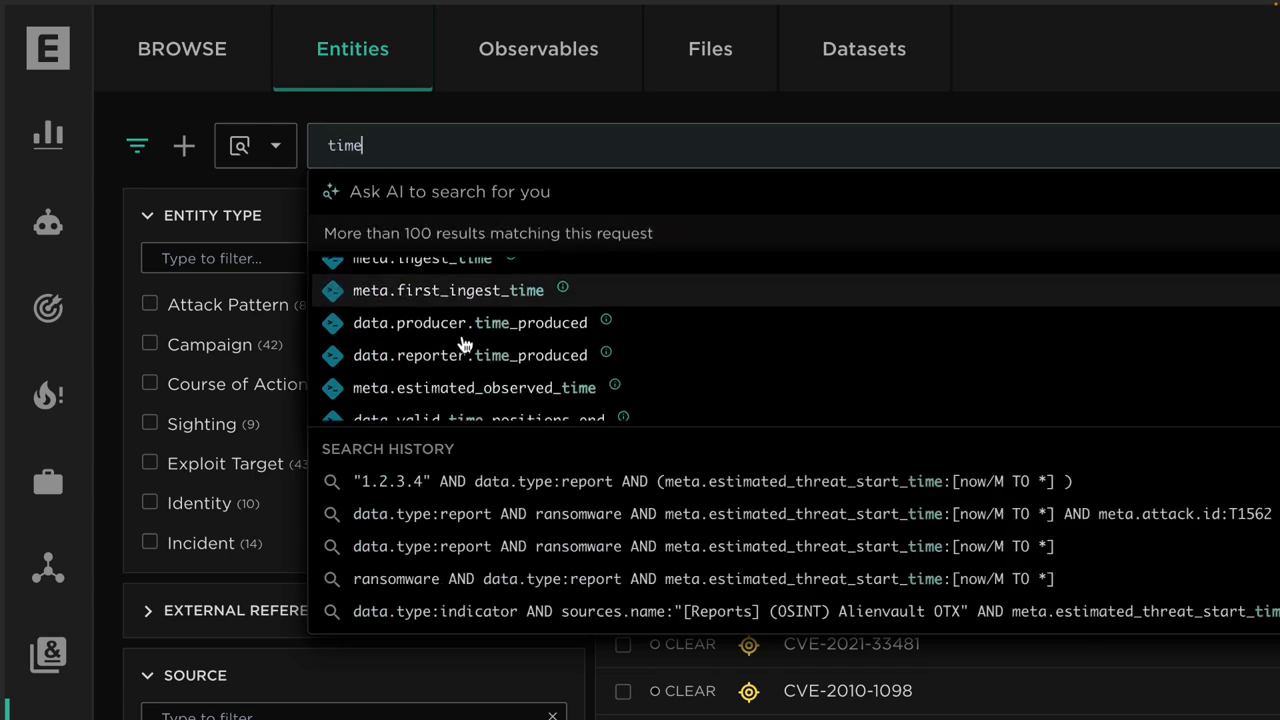
scroll(465, 344, down, 3)
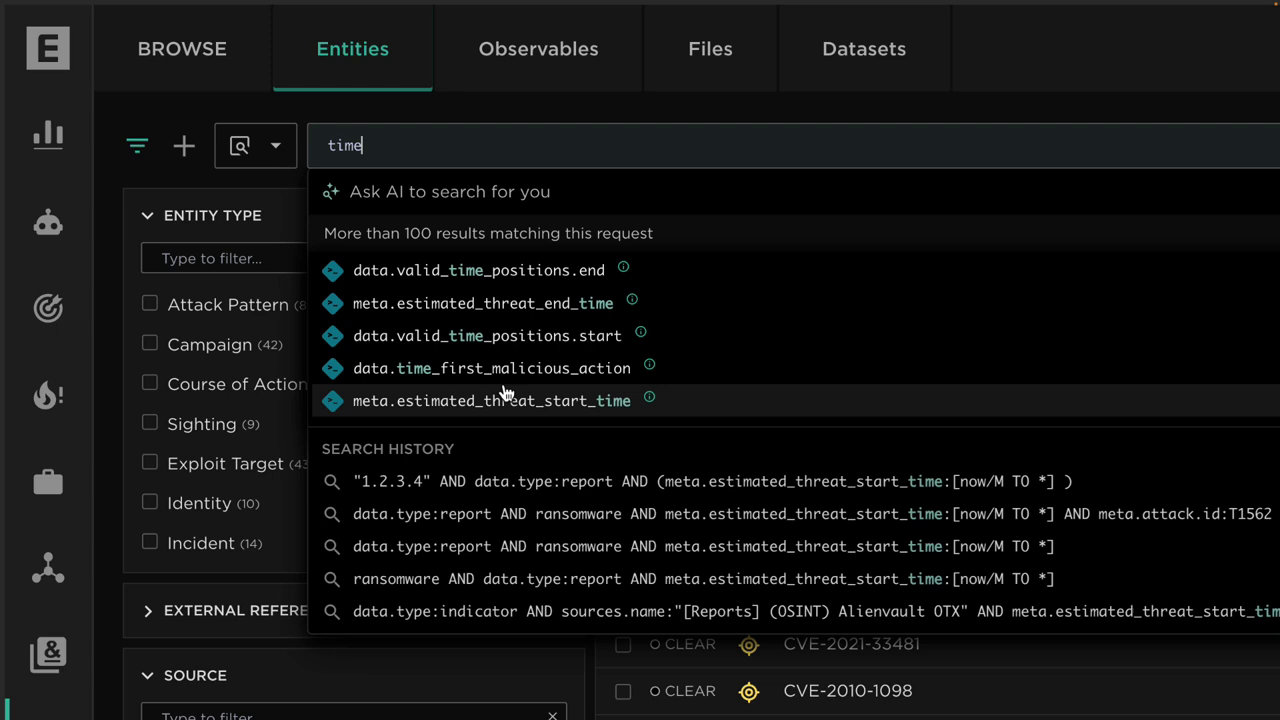
scroll(460, 300, up, 5)
Step: Clear the time query and enter data.type:report as the entity search query
key(BackSpace)
key(BackSpace)
key(BackSpace)
key(BackSpace)
text(d)
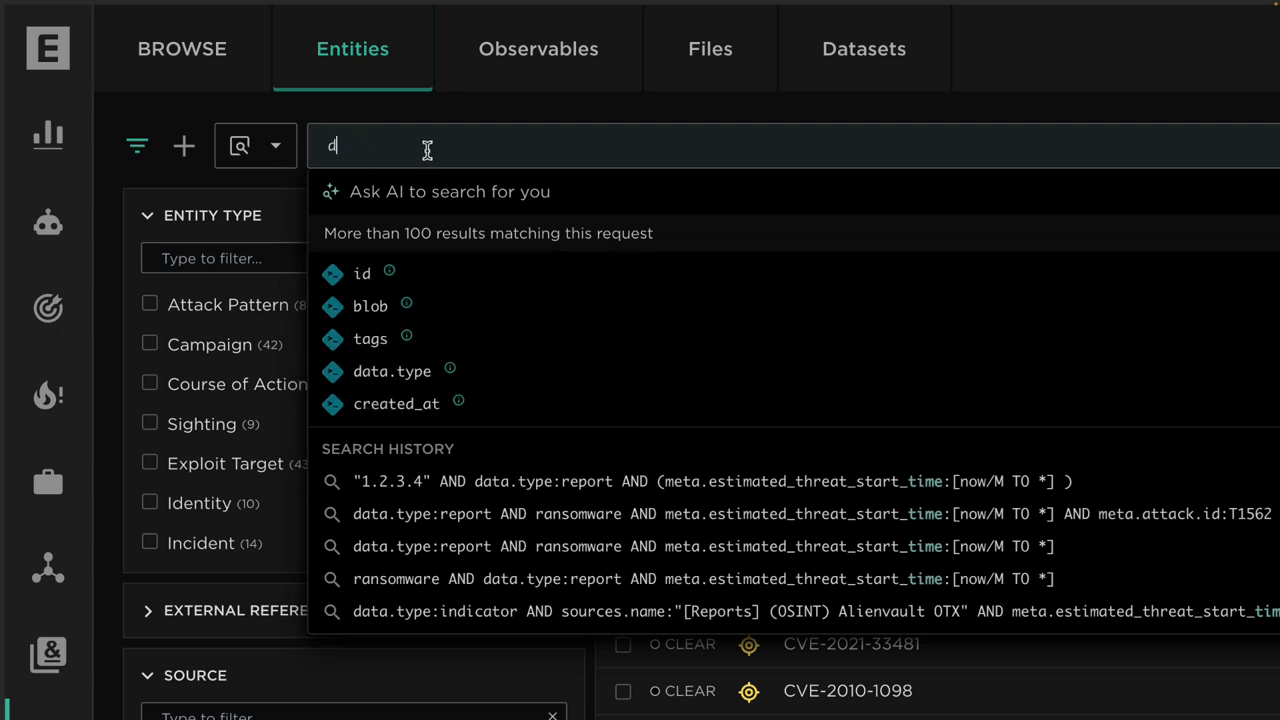
text(ata.type:report)
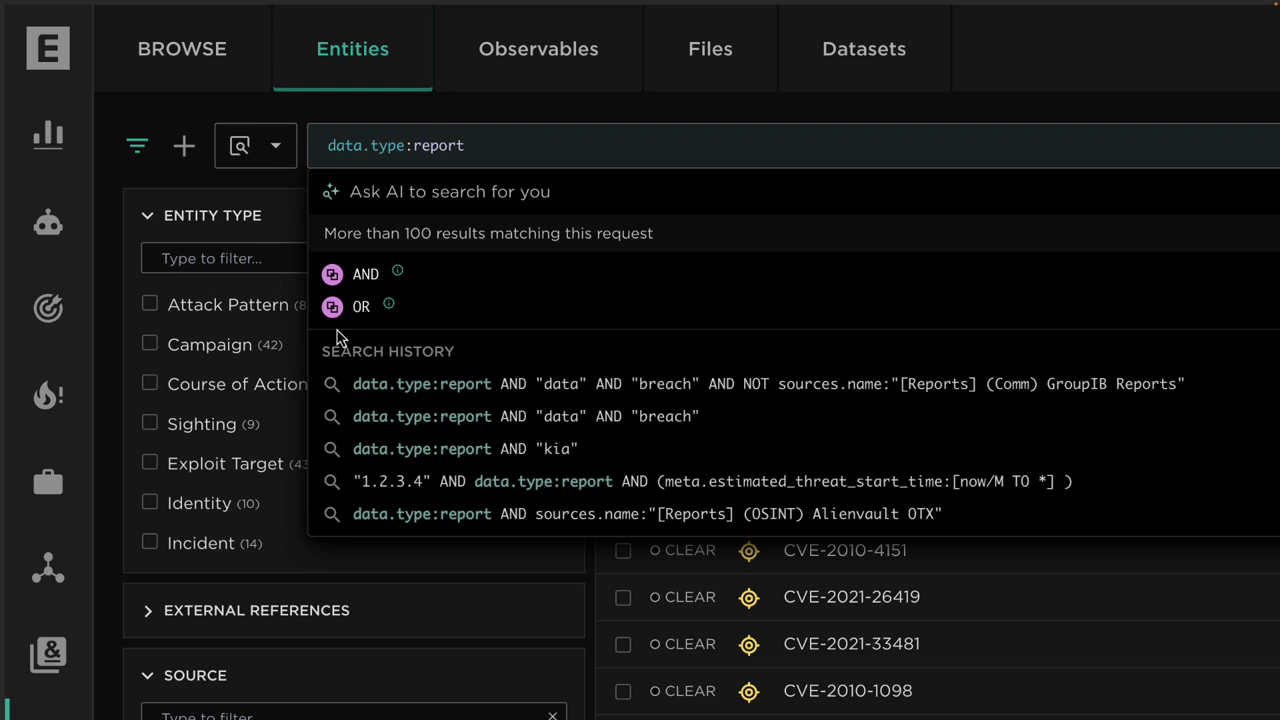
Step: Extend the report query with AND "ransomware" and run the search
click(380, 274)
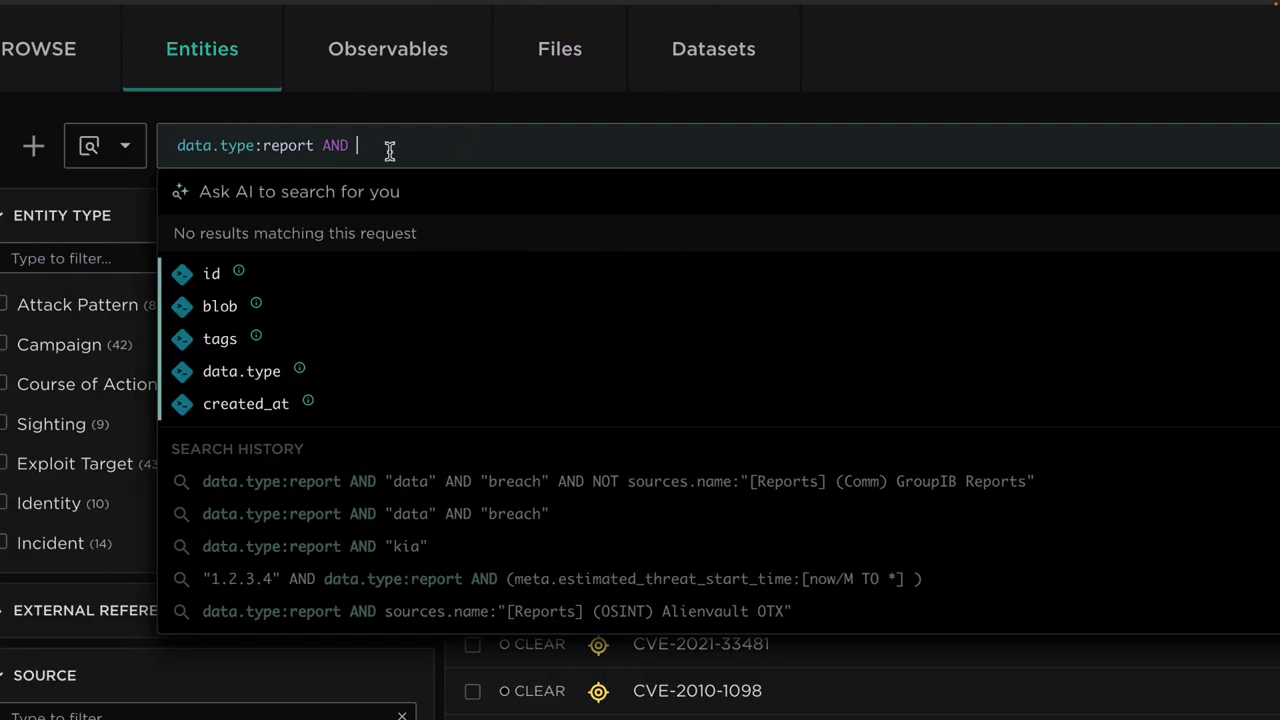
text(")
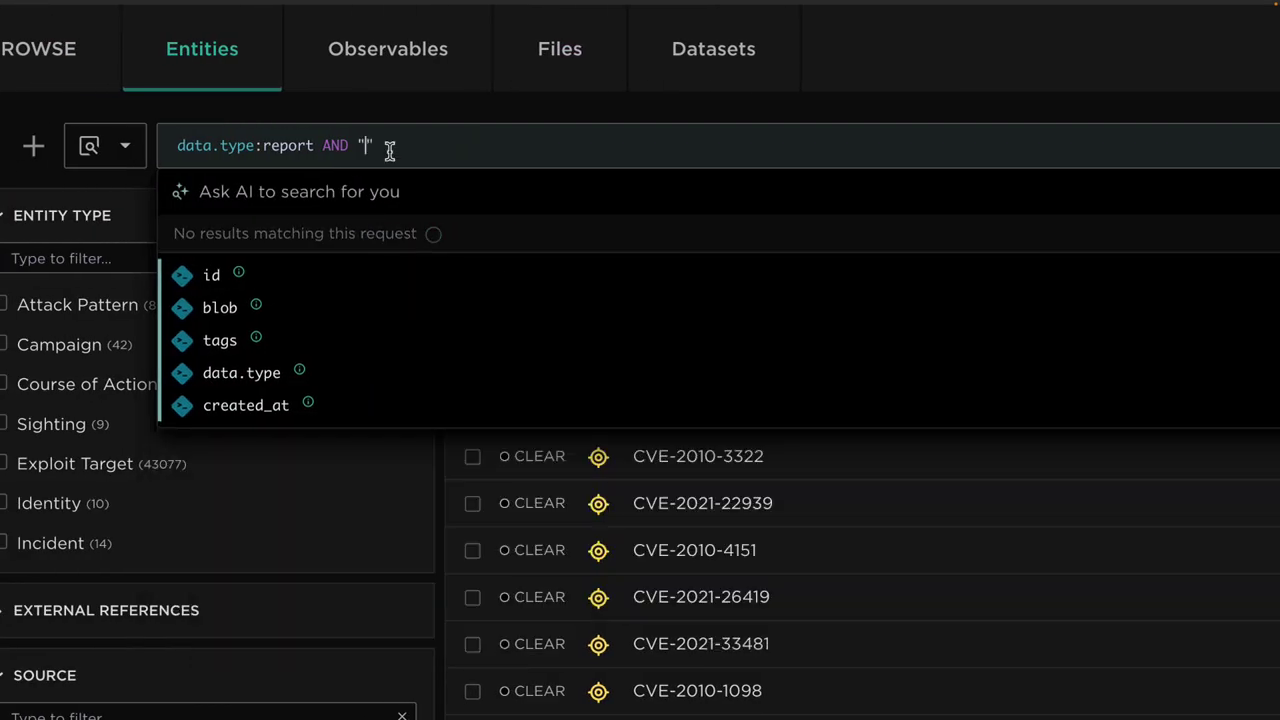
text(ransomware)
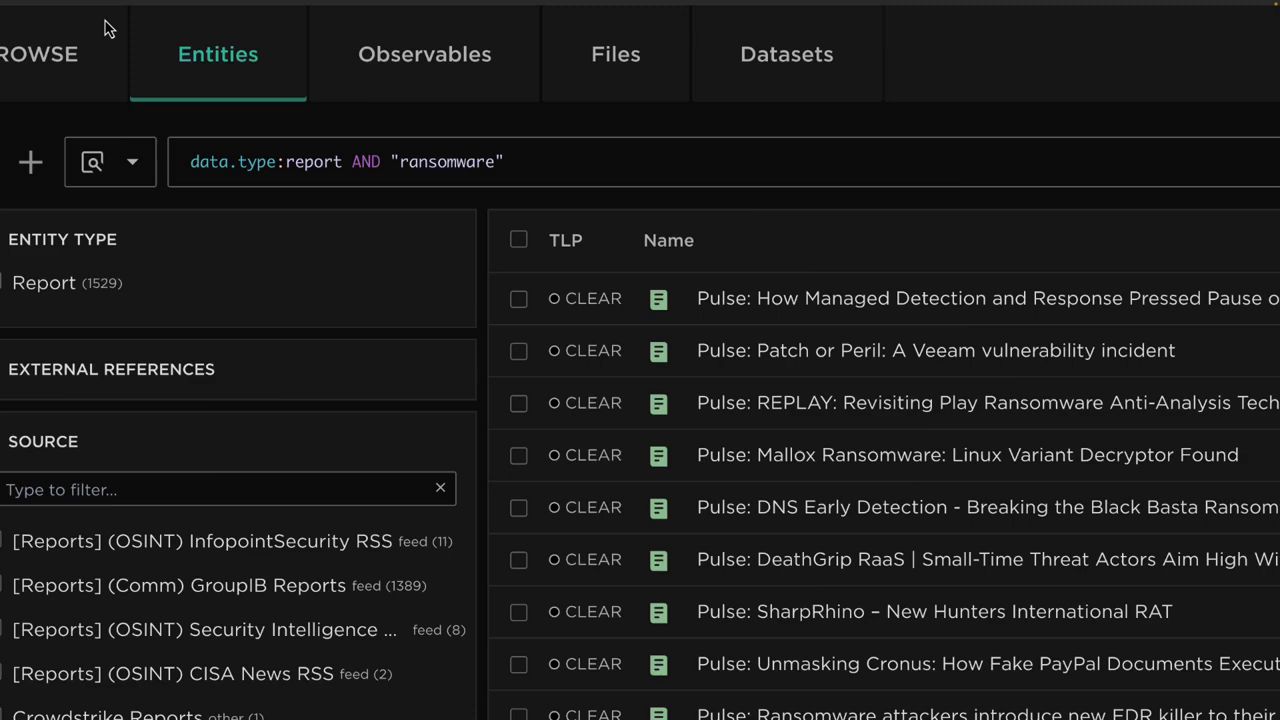
Step: Clear the entity search query and switch from the query editor to AI search
click(273, 58)
key(ctrl+a)
key(BackSpace)
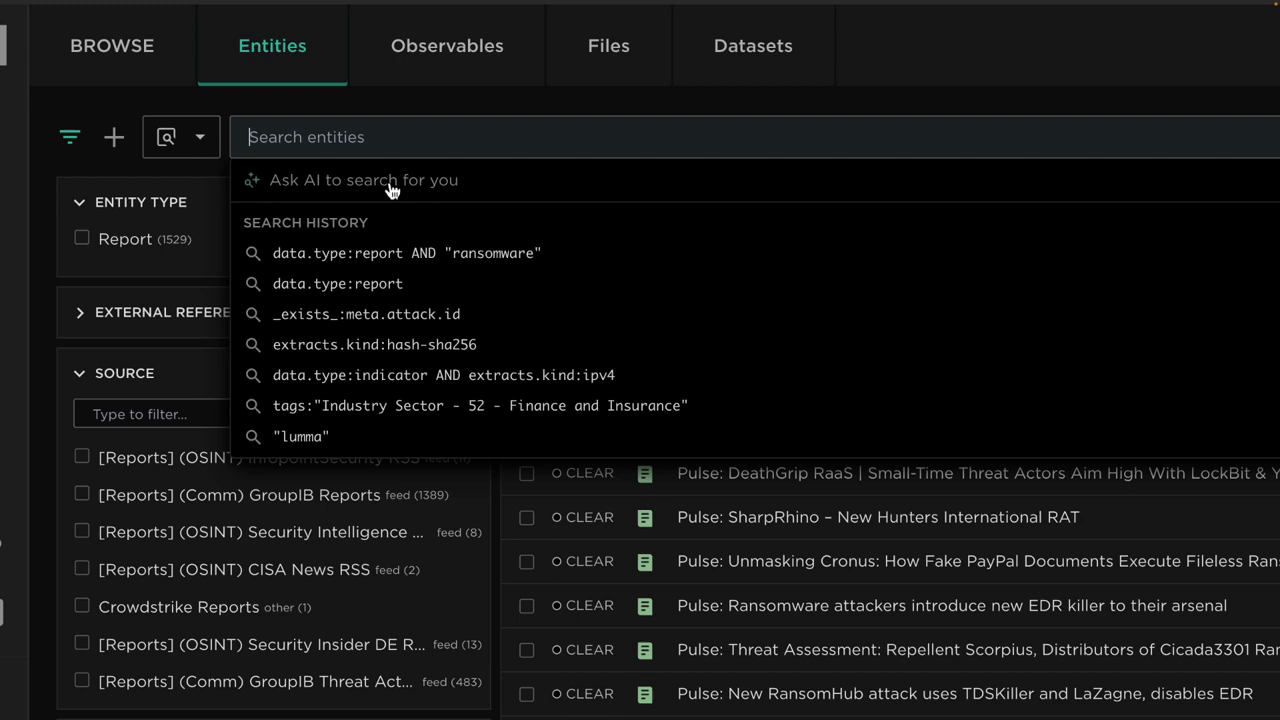
click(392, 191)
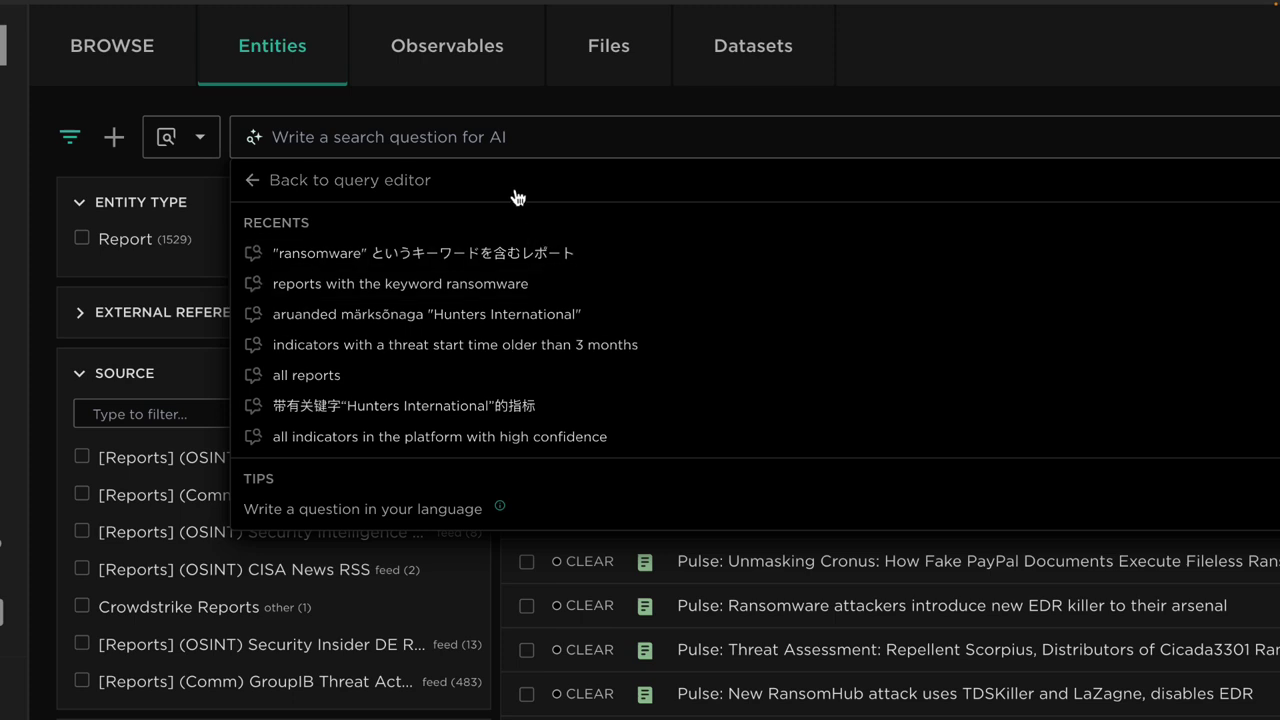
click(501, 143)
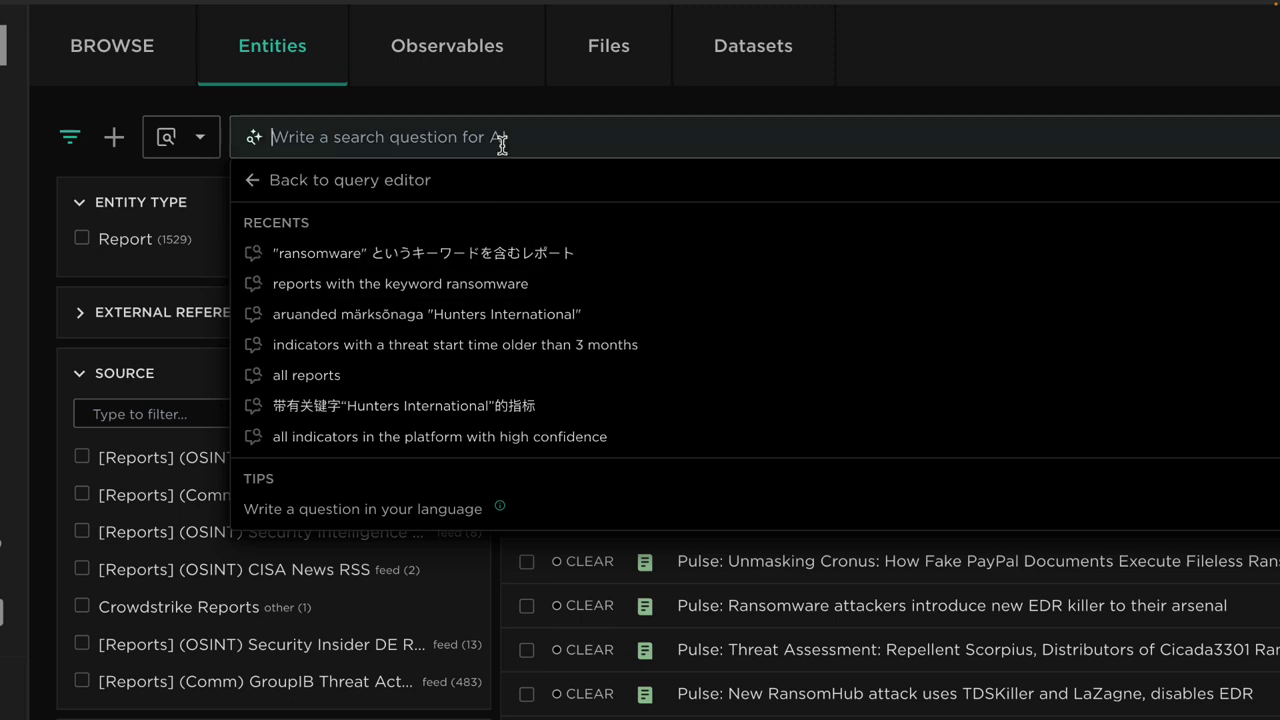
Step: Ask the AI search for "reports with the keyword ransomware" and inspect the generated query code
text(reports with the key)
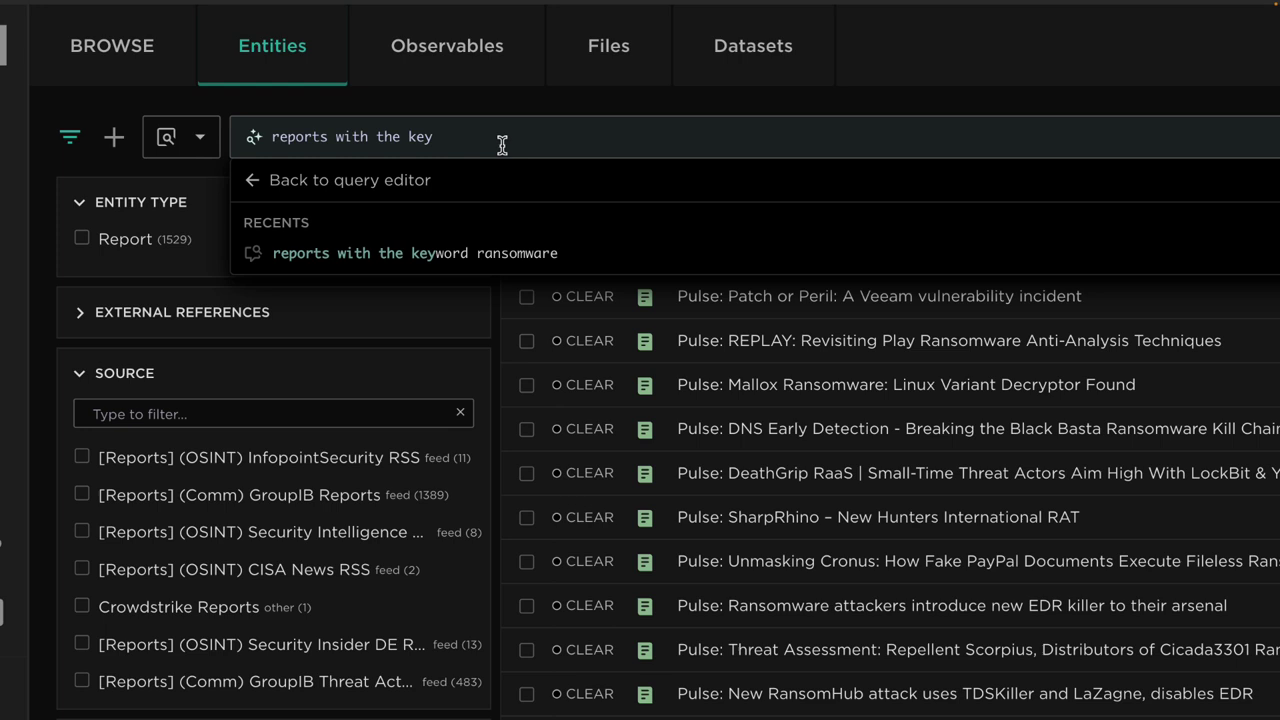
text(word ransomware)
key(Return)
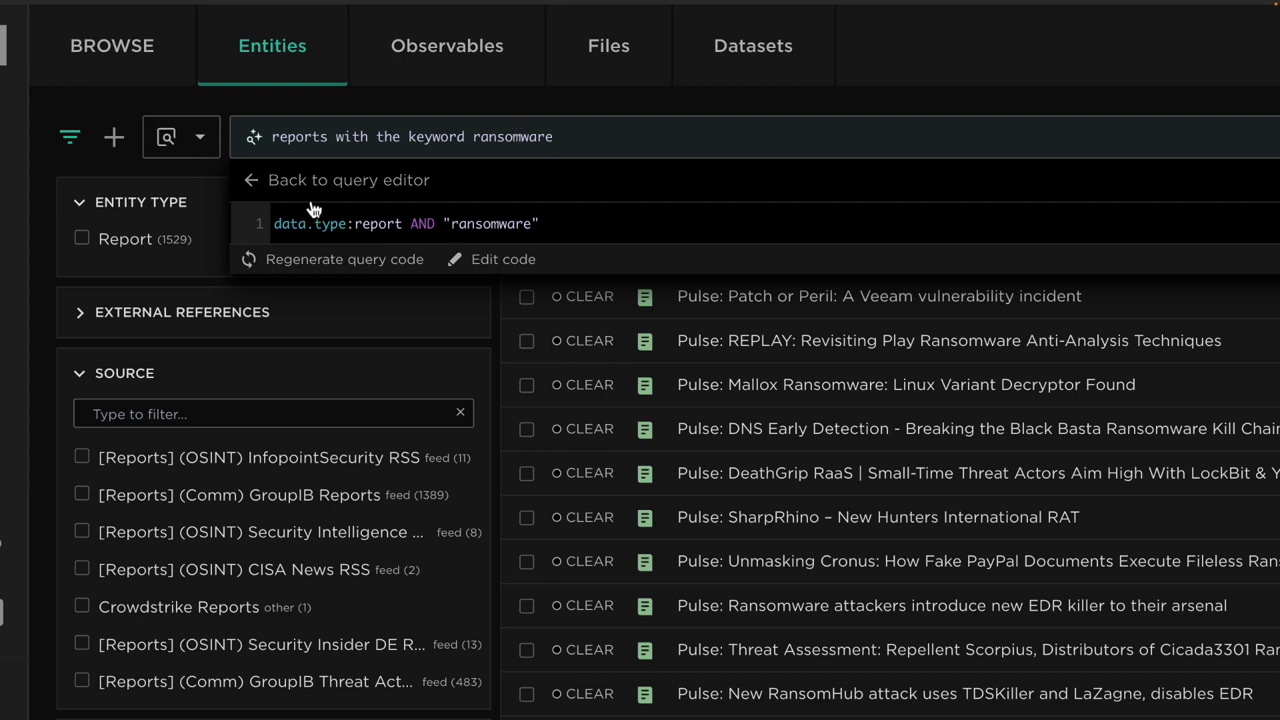
drag(274, 224, 543, 226)
click(436, 235)
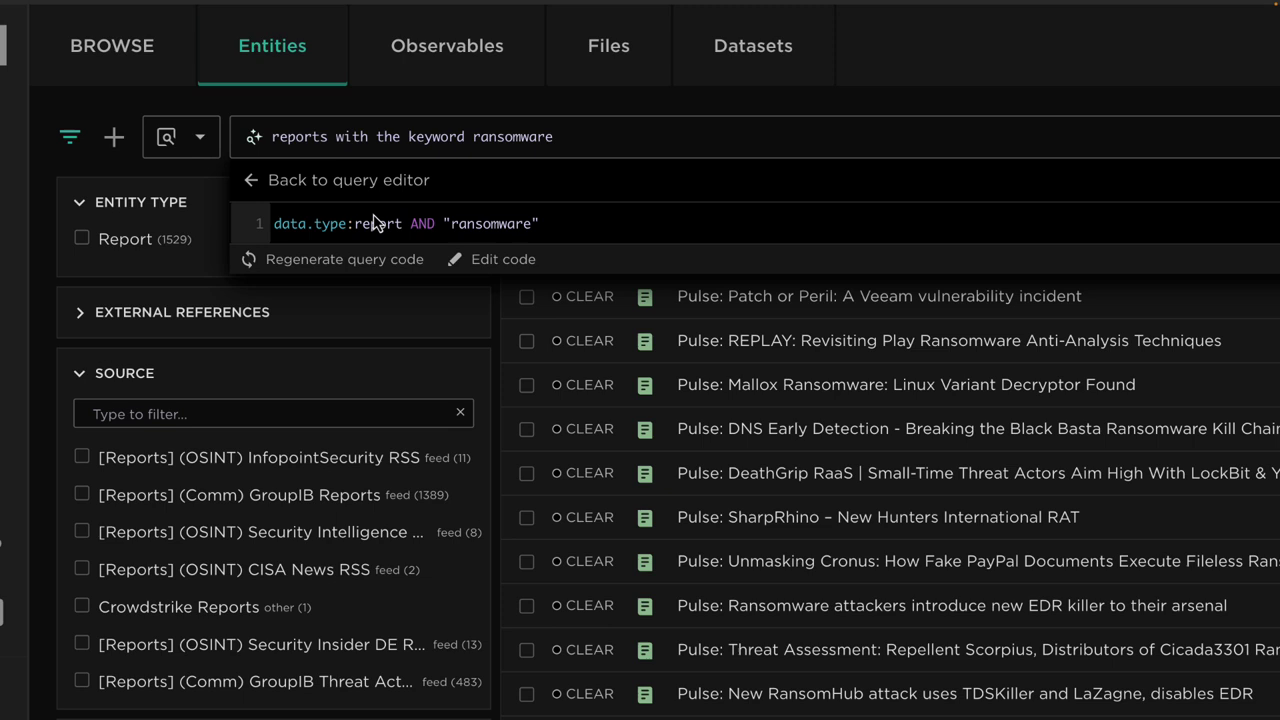
Step: Replace the AI question with the recent question aruanded märksõnaga "Hunters International" and close the search suggestions
click(594, 140)
key(ctrl+a)
key(BackSpace)
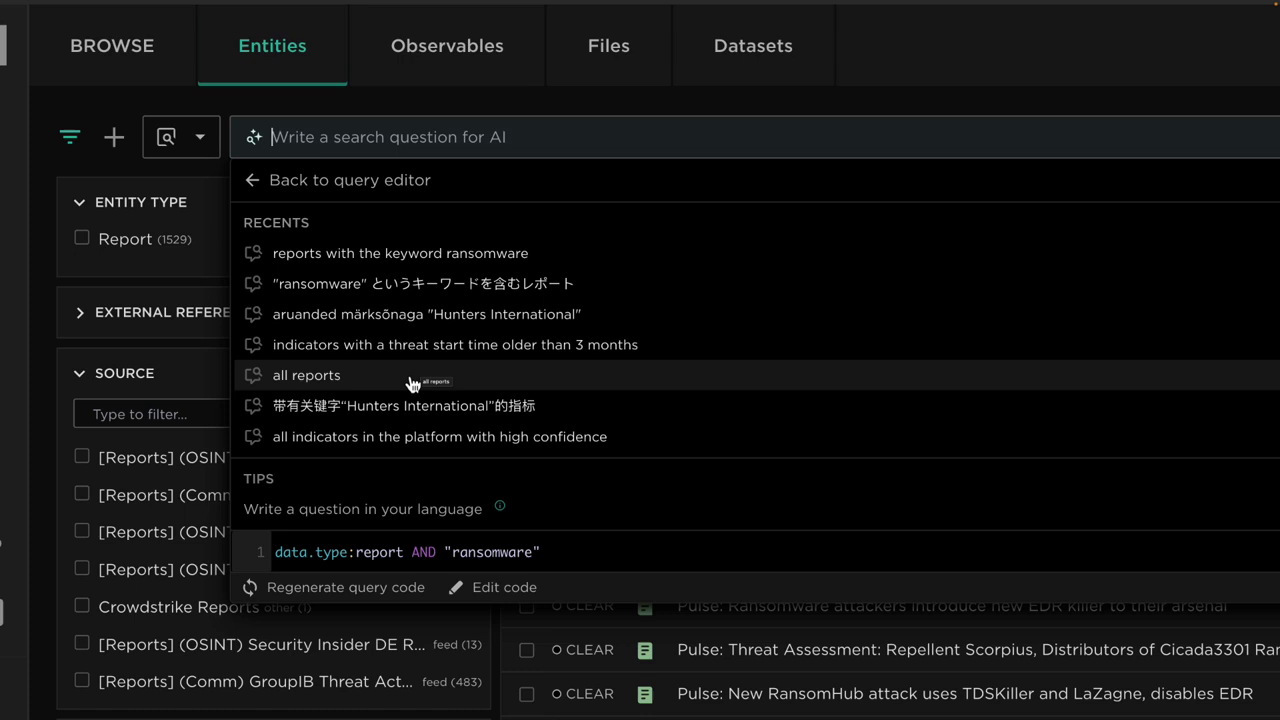
click(393, 315)
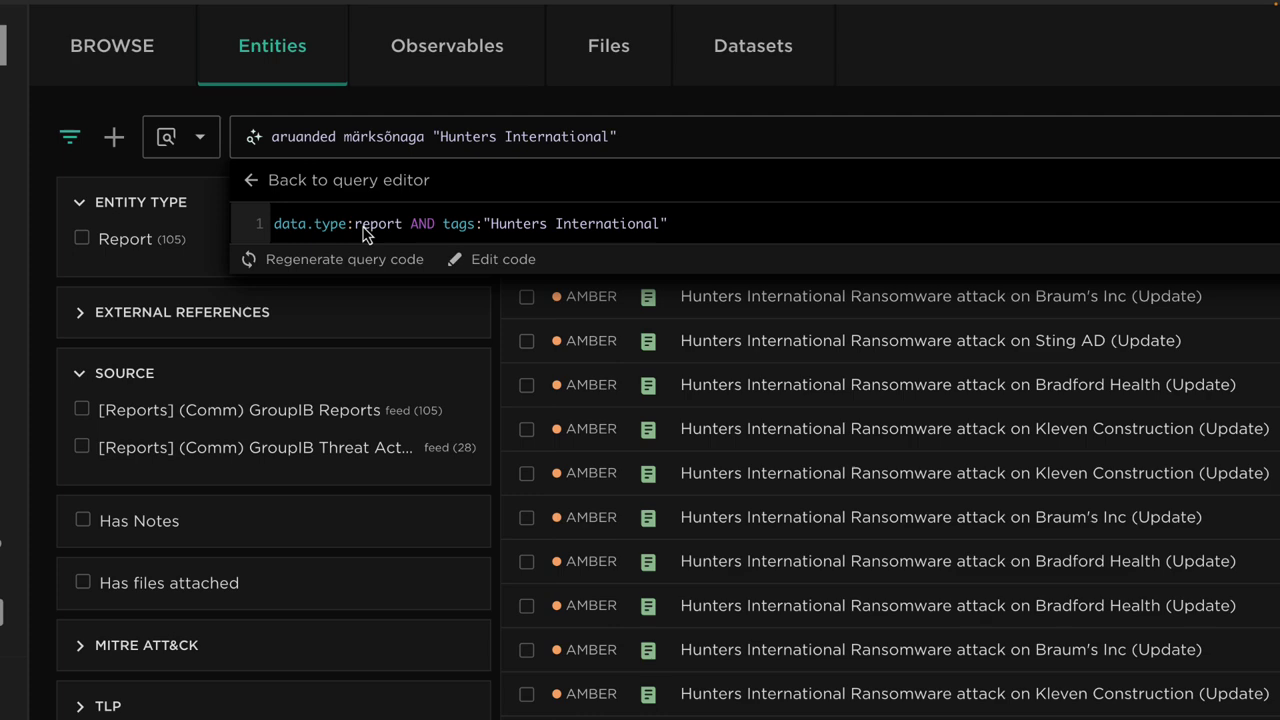
click(557, 107)
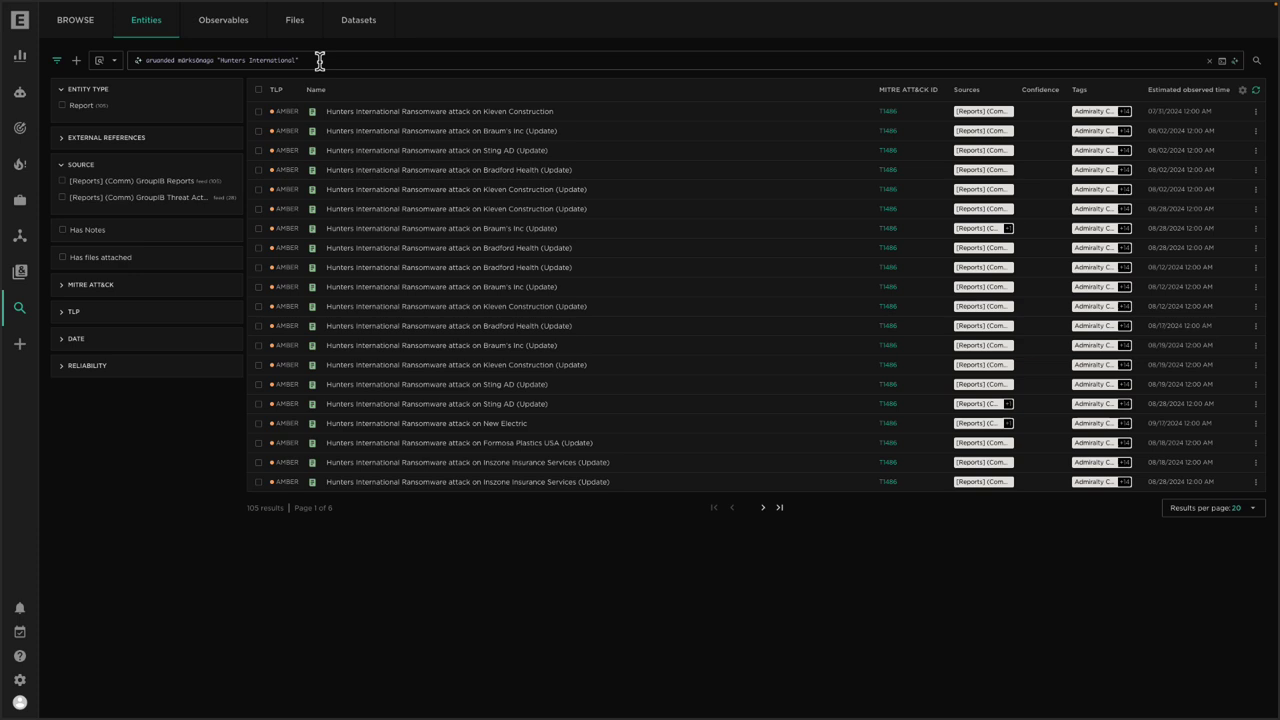
Step: Open the Apache OFBiz Vulnerabilities graph and add a report entity named Threat Report above the upper CVE-2024-32113 vulnerability
mouse_move(23, 246)
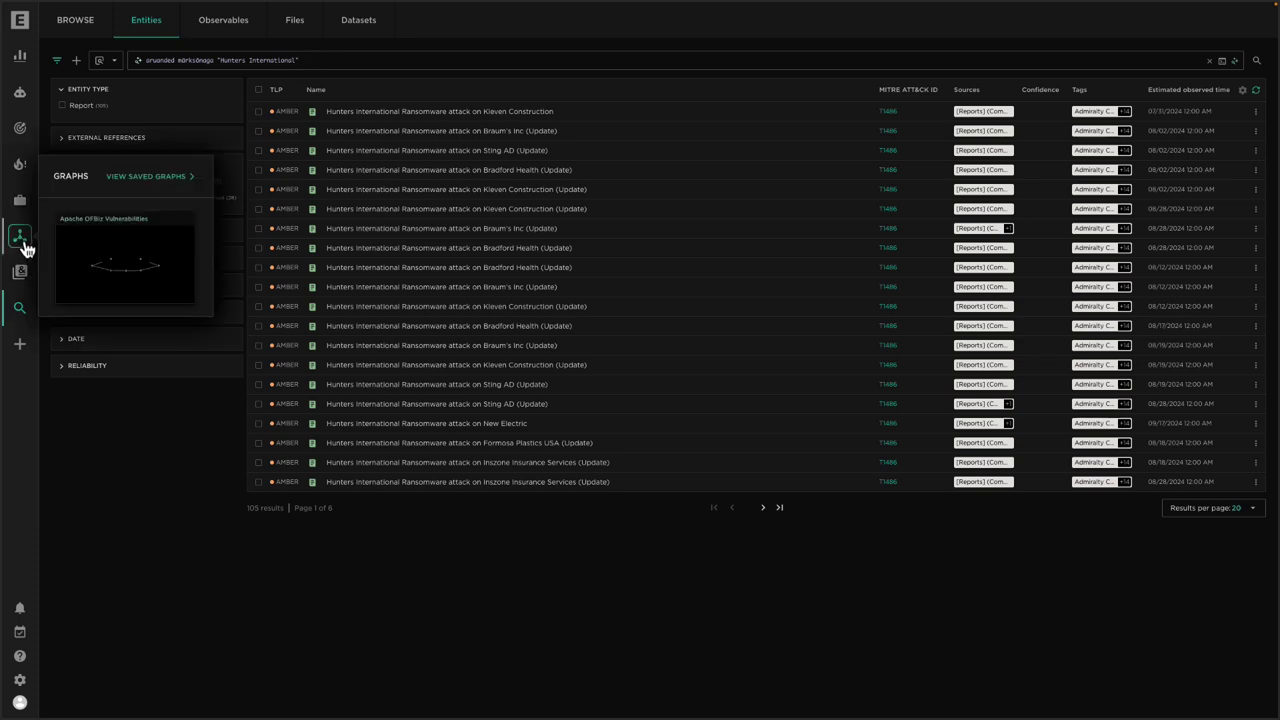
click(146, 246)
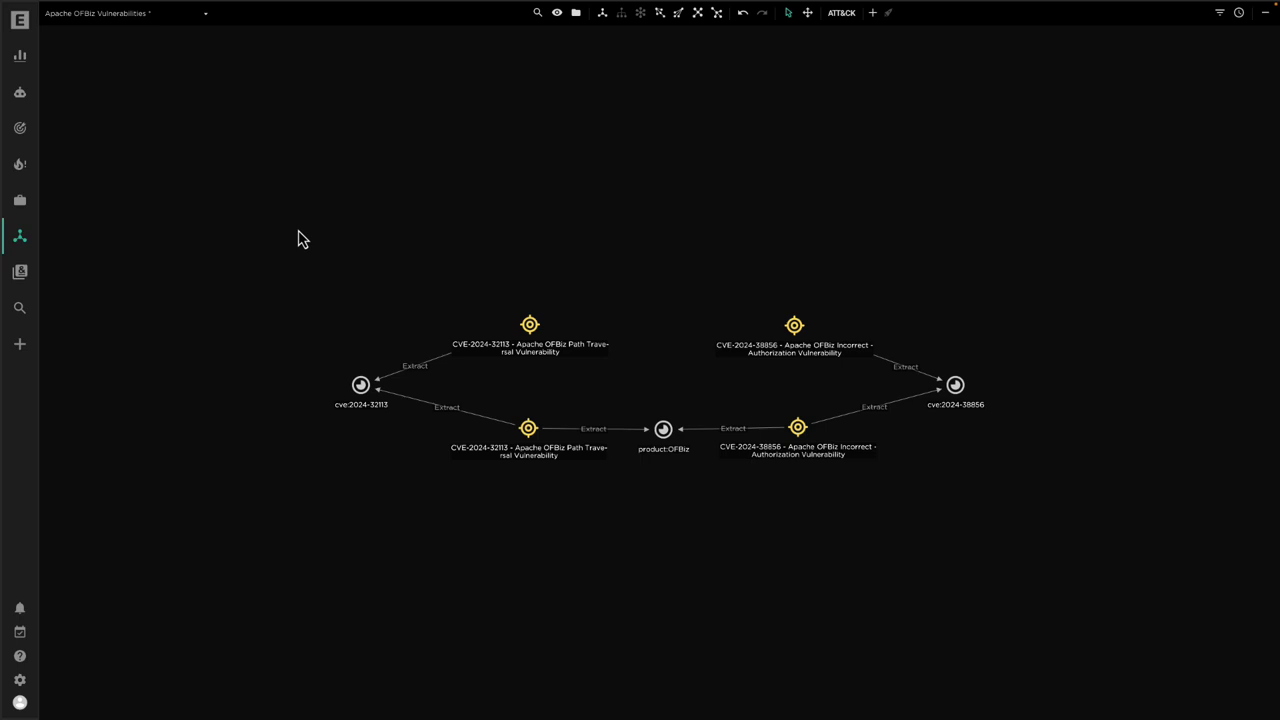
click(870, 20)
click(920, 430)
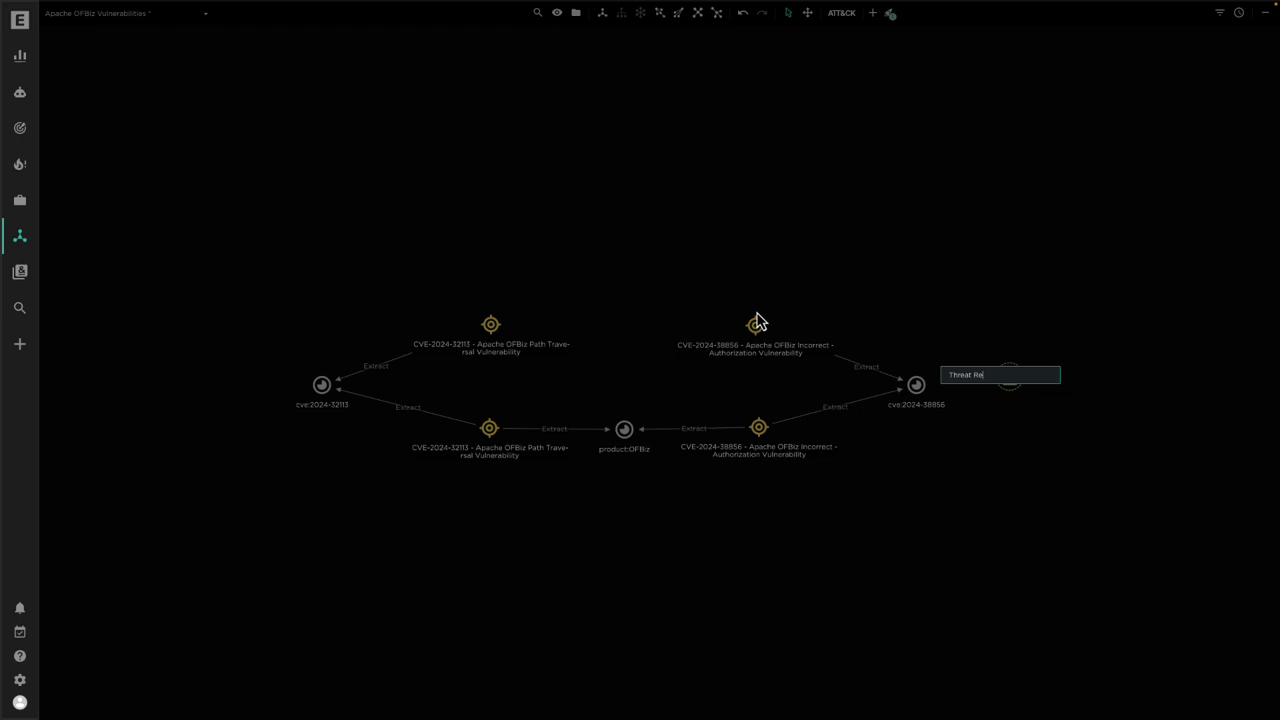
key(Return)
drag(1012, 380, 491, 205)
Step: Add a relationship from the Threat Report to the upper CVE-2024-32113 Apache OFBiz Path Traversal Vulnerability and leave relationship mode
right_click(491, 205)
click(510, 218)
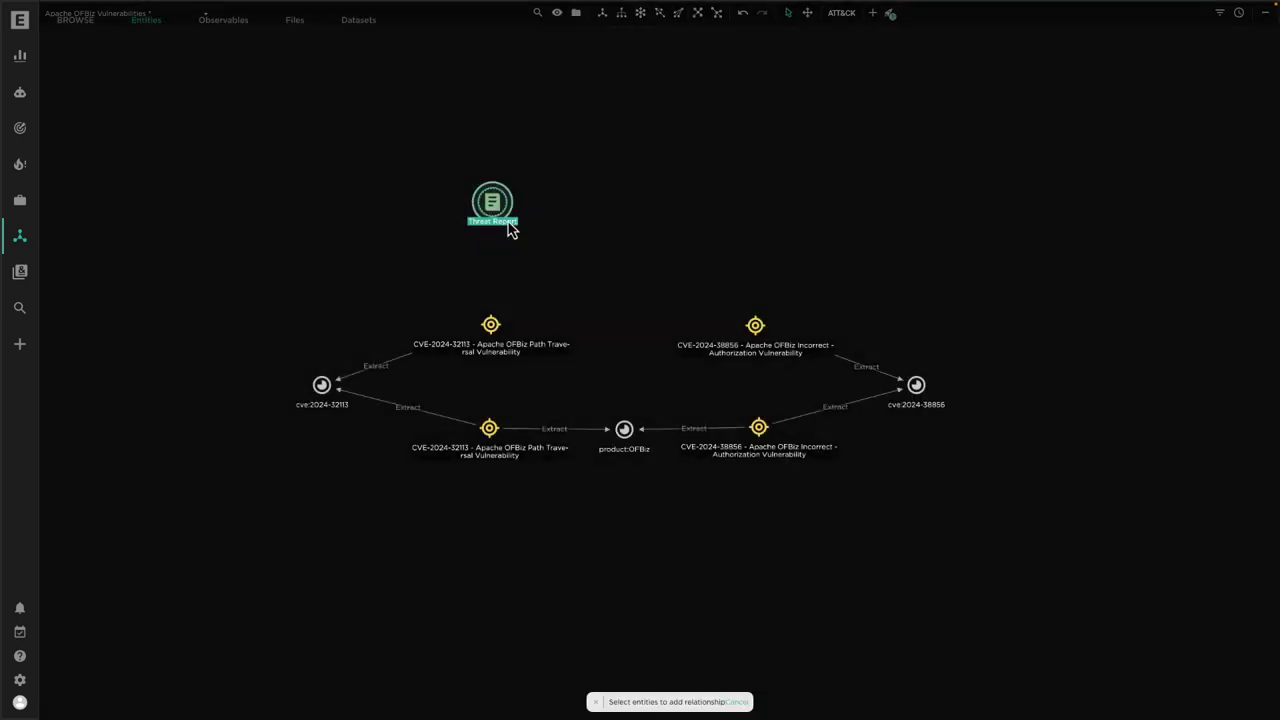
click(491, 340)
click(730, 702)
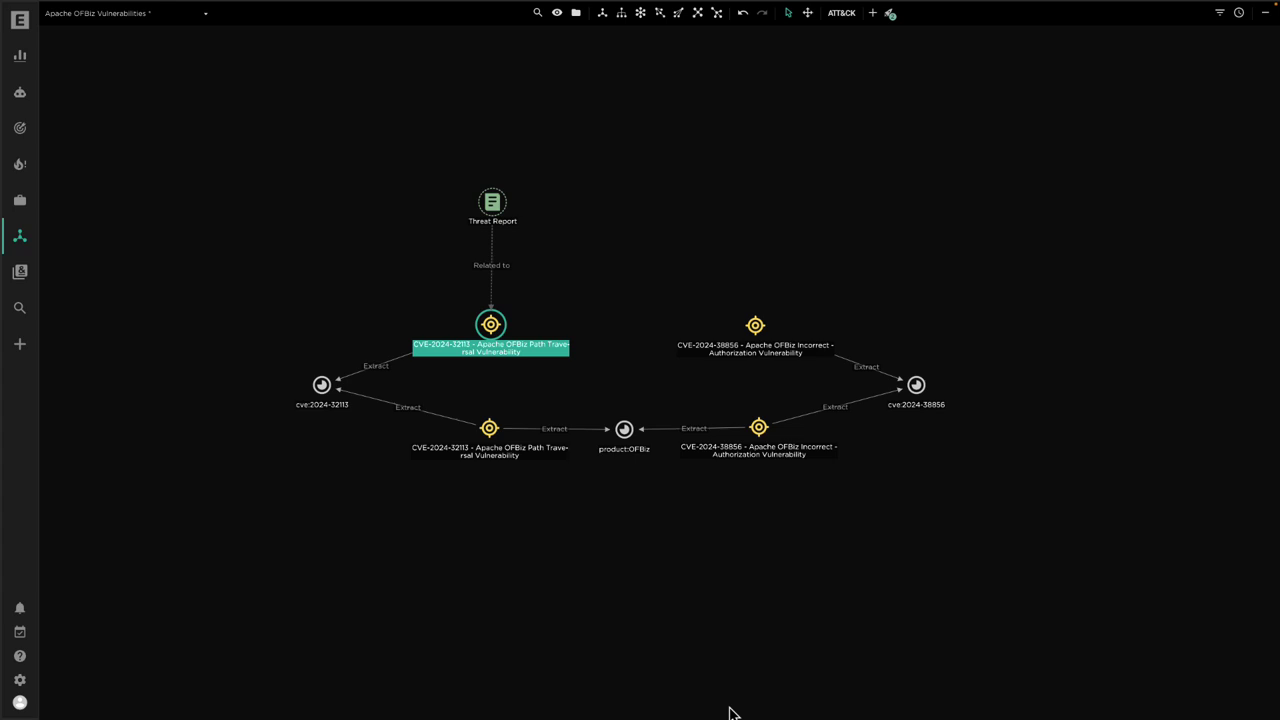
click(447, 260)
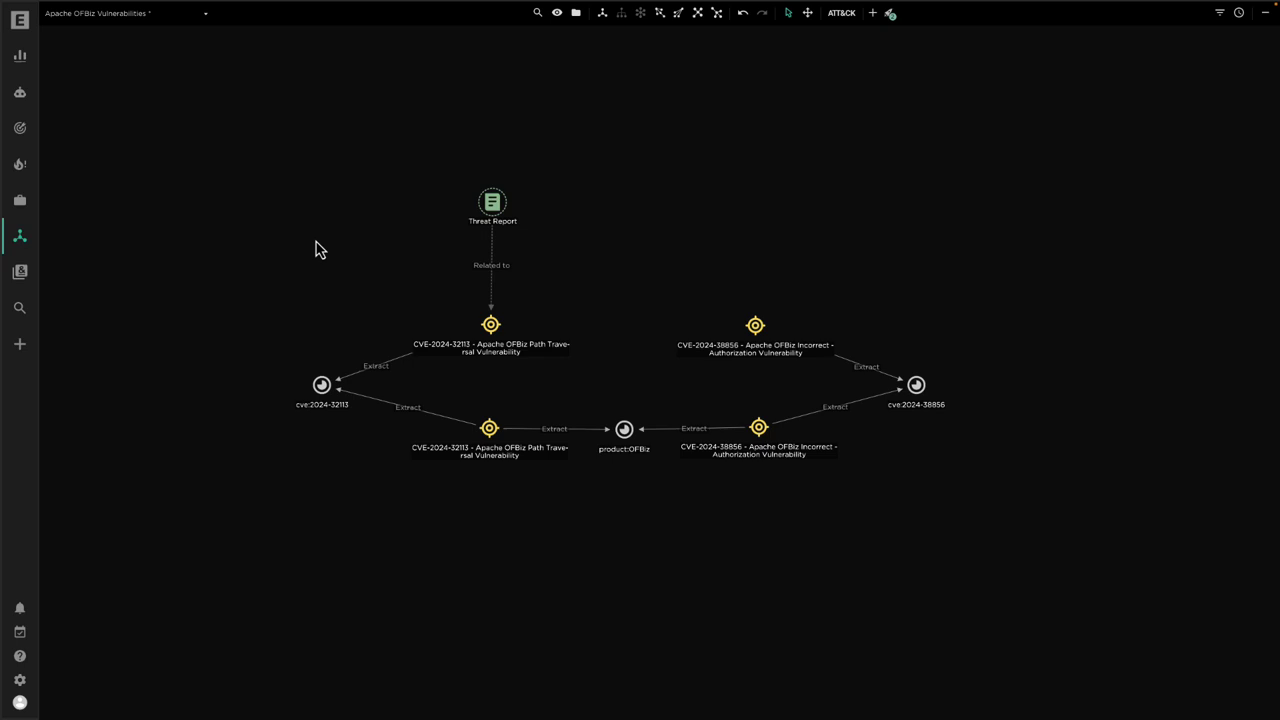
Step: Open the Threat Report for editing, look over its summary, analysis, confidence and intents fields, and close it
double_click(492, 203)
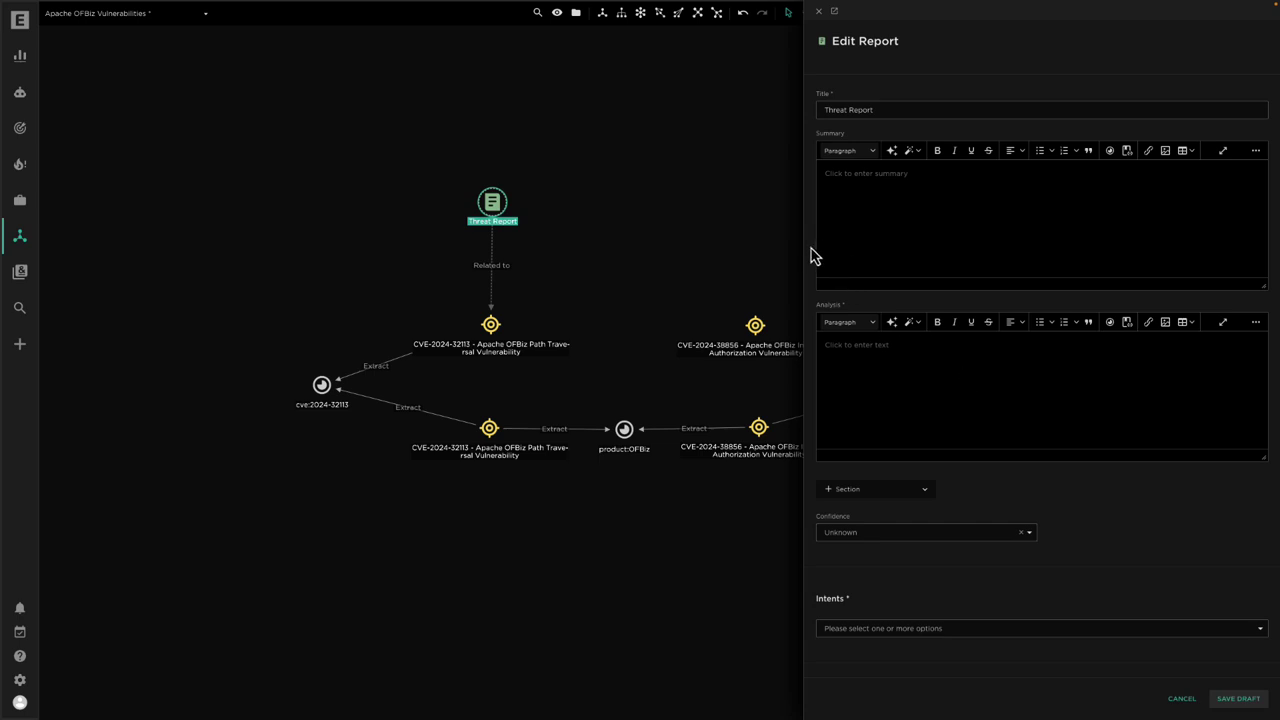
scroll(920, 454, down, 3)
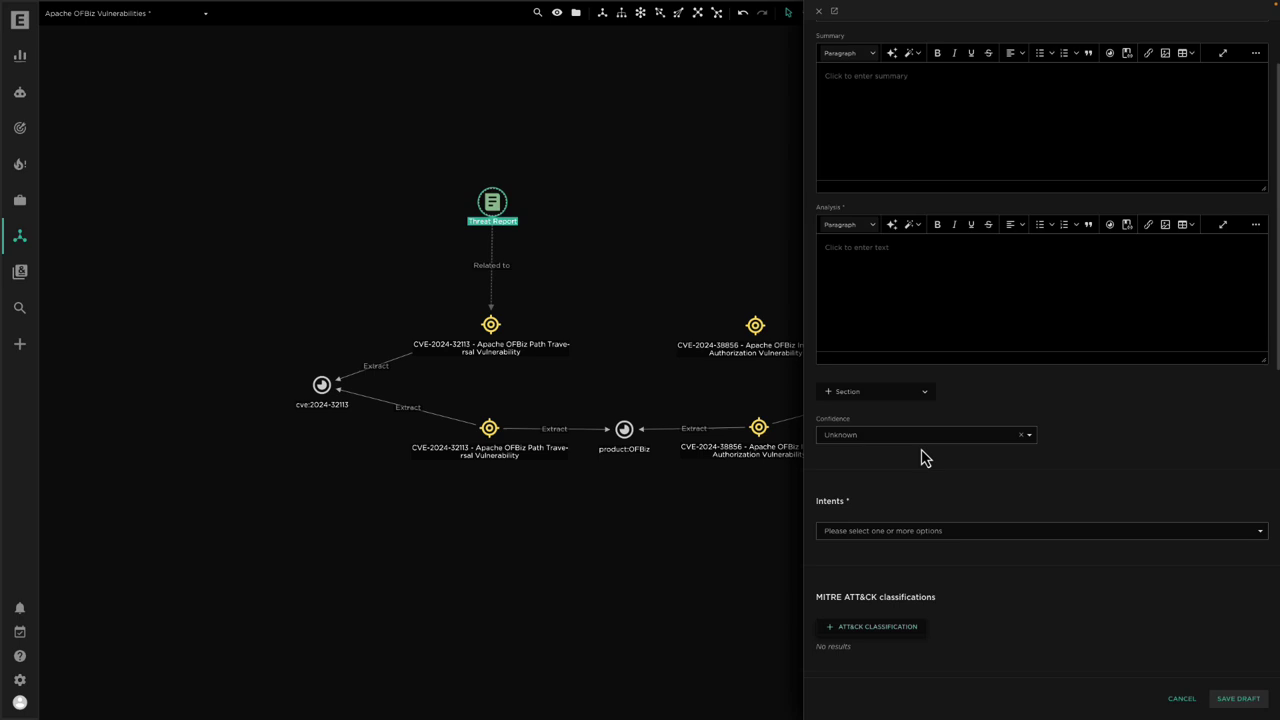
scroll(920, 454, up, 3)
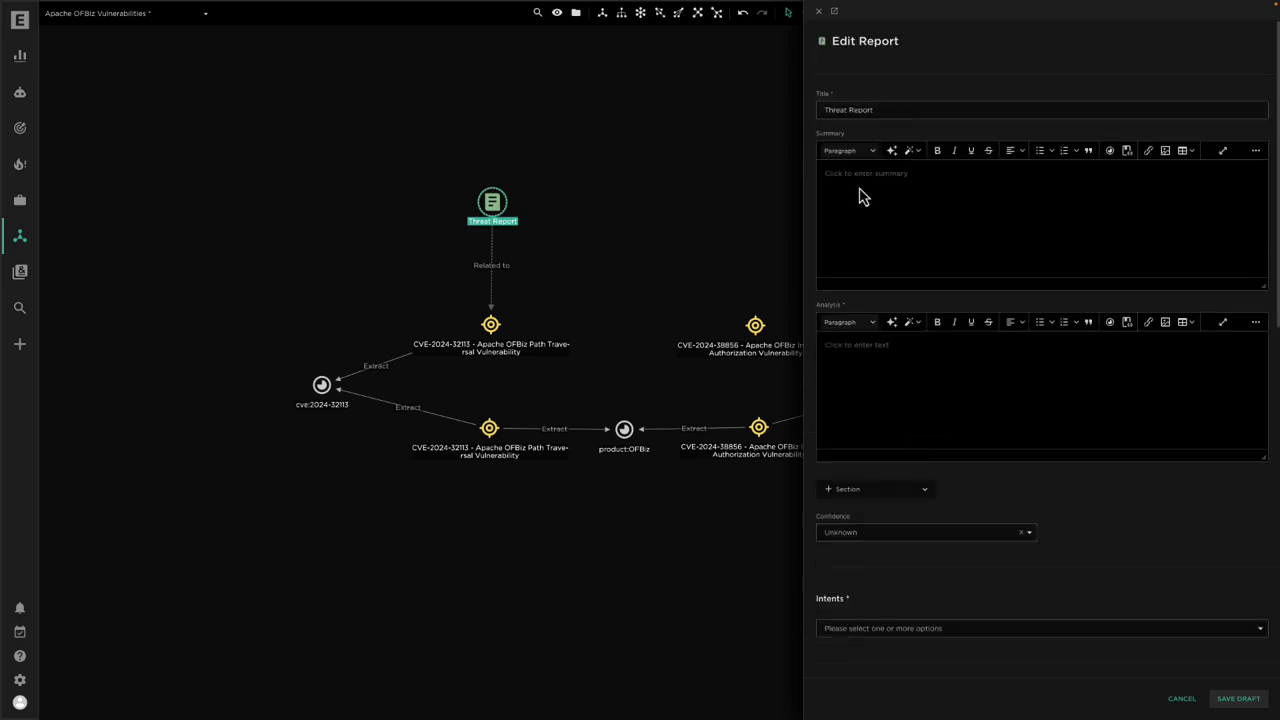
click(819, 13)
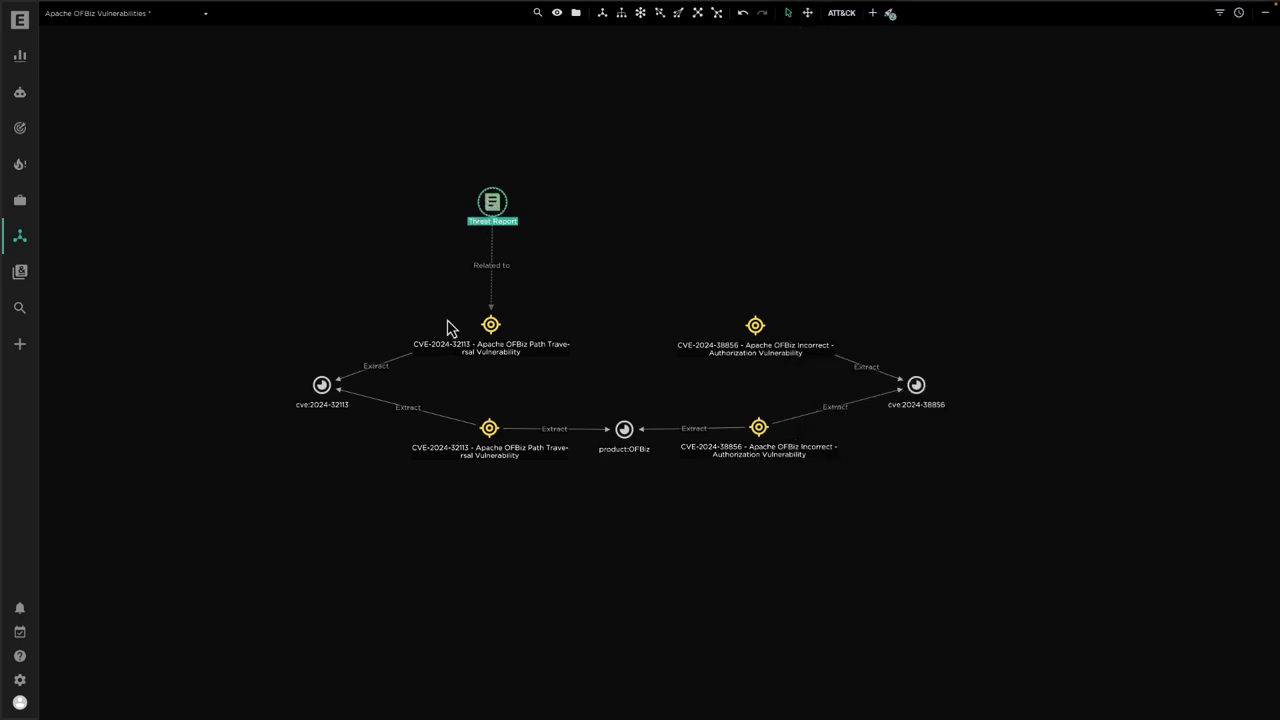
Step: Start an AI report from both CVE-2024-32113 path traversal vulnerabilities and set its title to AI generated title
drag(453, 304, 530, 481)
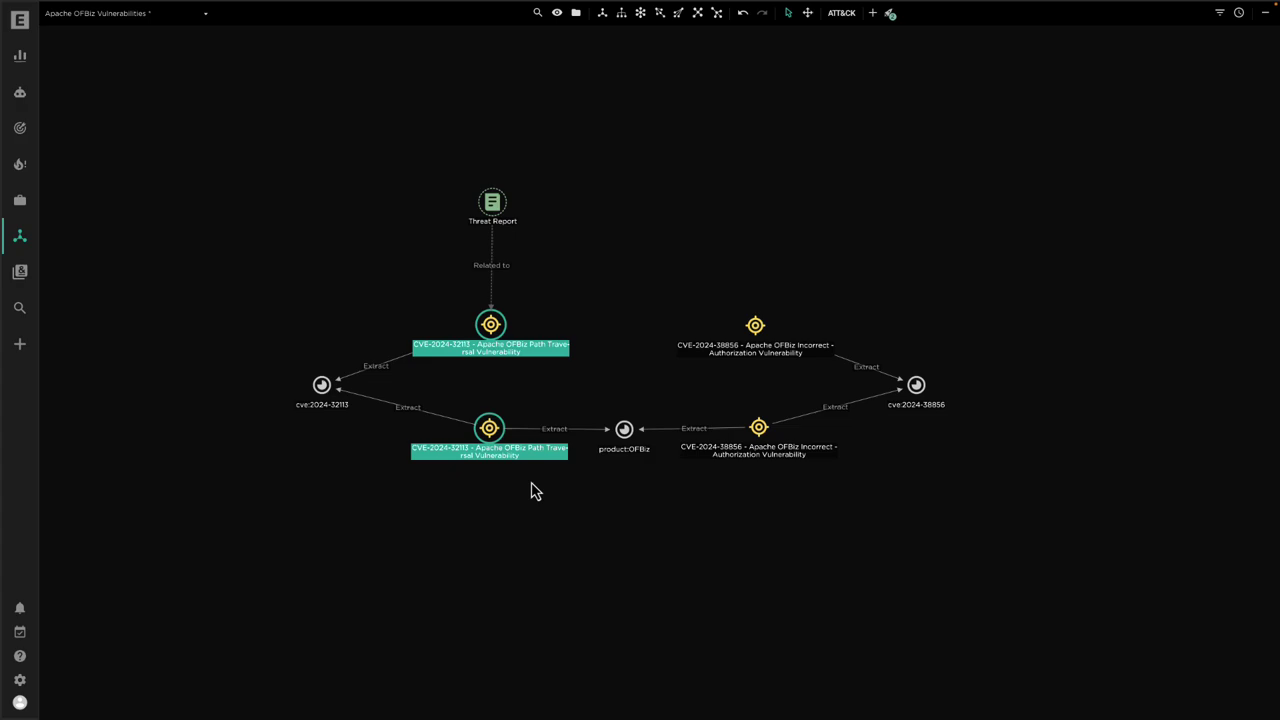
right_click(486, 322)
mouse_move(490, 314)
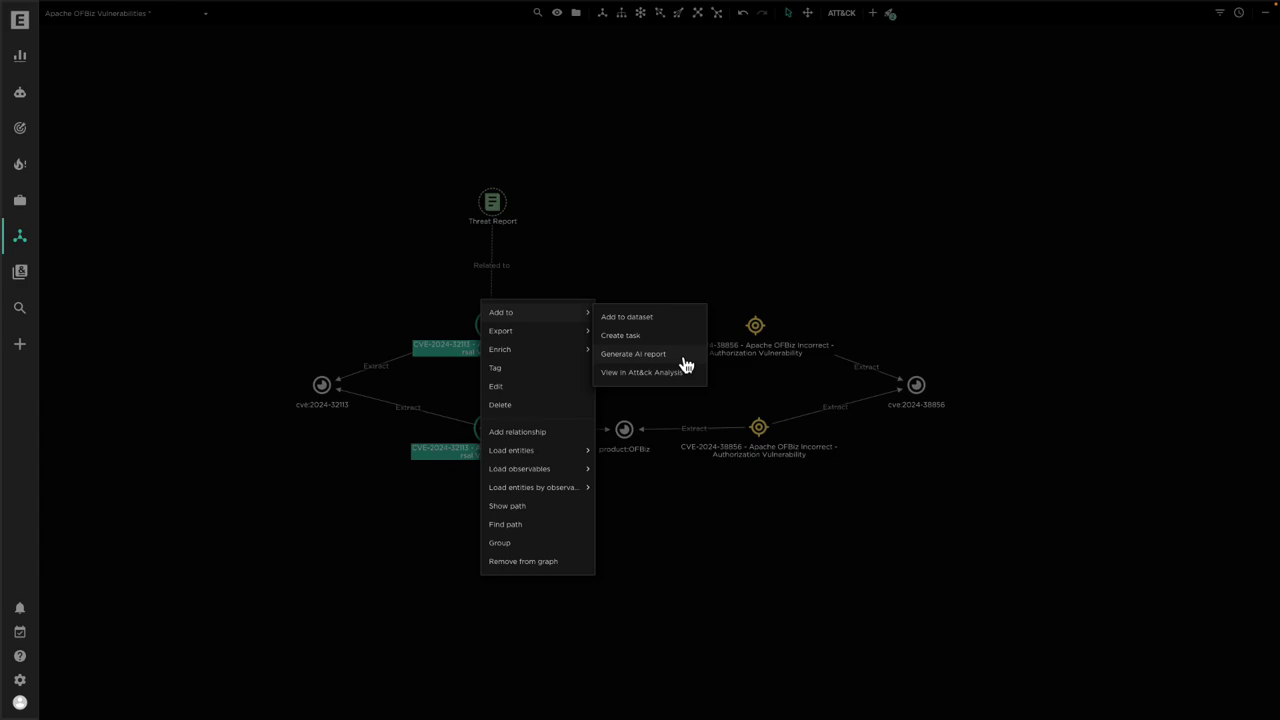
click(633, 354)
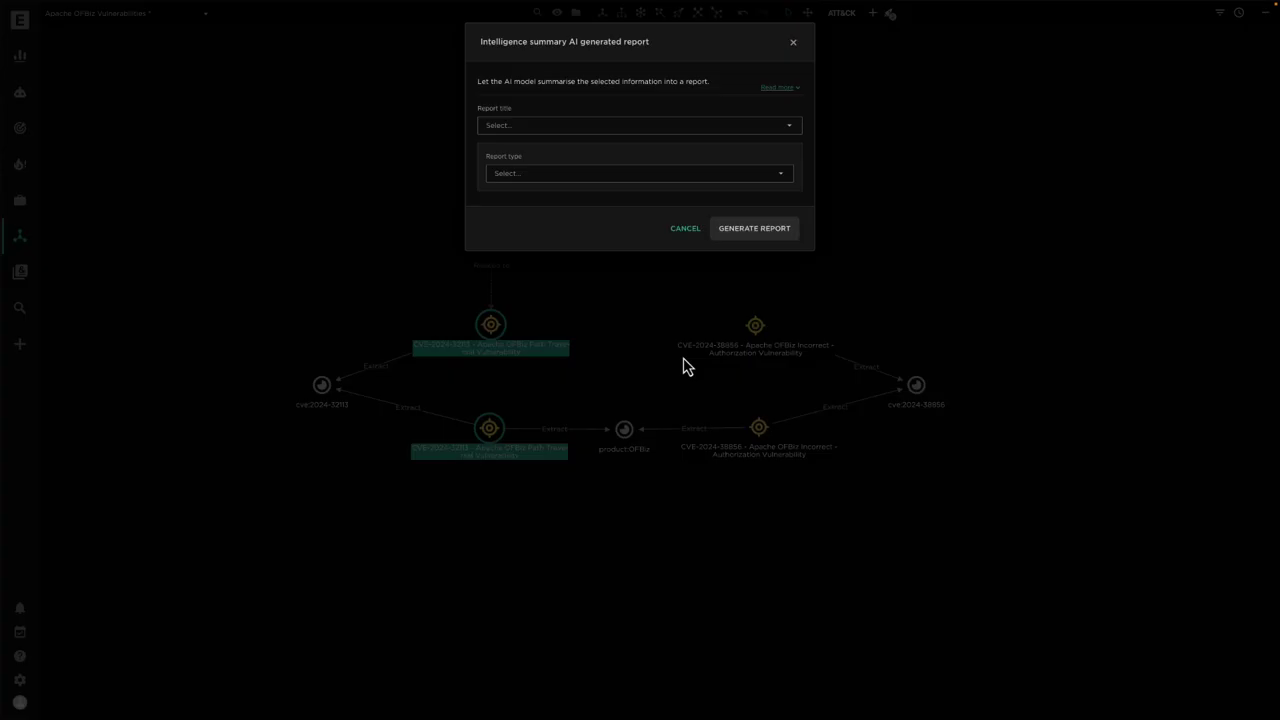
click(597, 128)
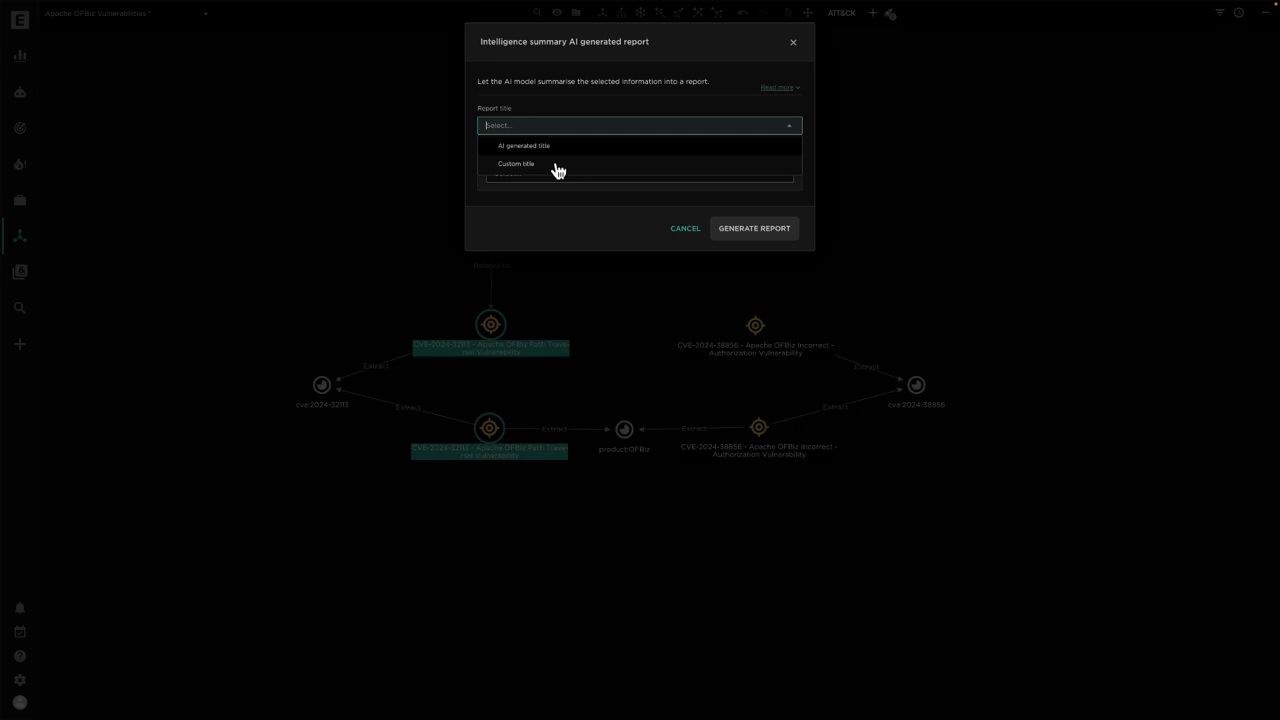
click(563, 146)
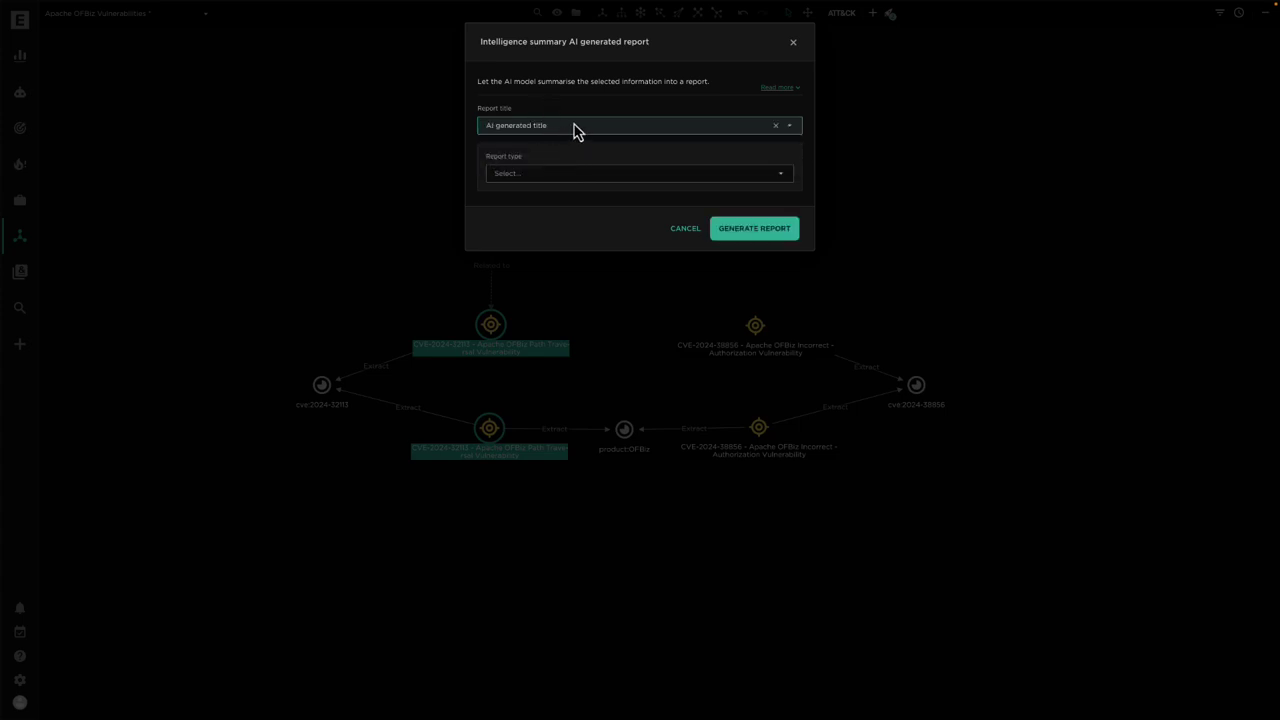
Step: Examine the Technical report, Strategic report and Custom template report types, including the custom prompt and output template
click(580, 176)
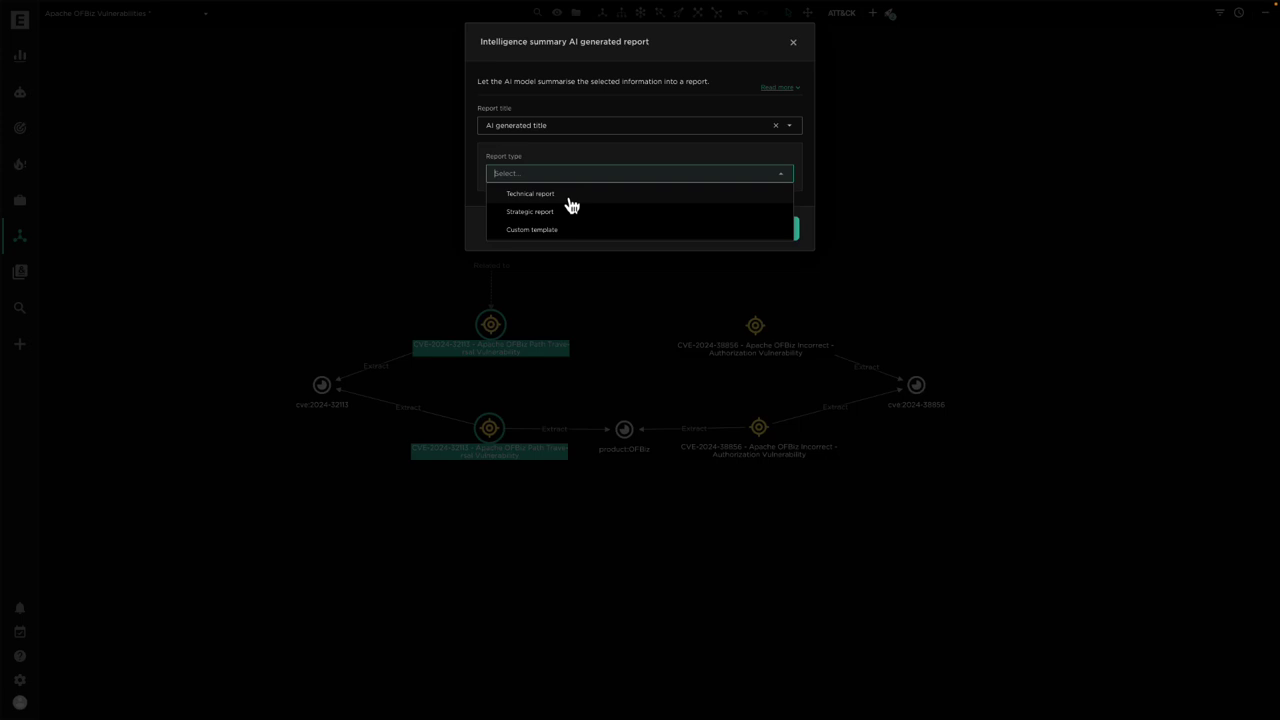
click(560, 196)
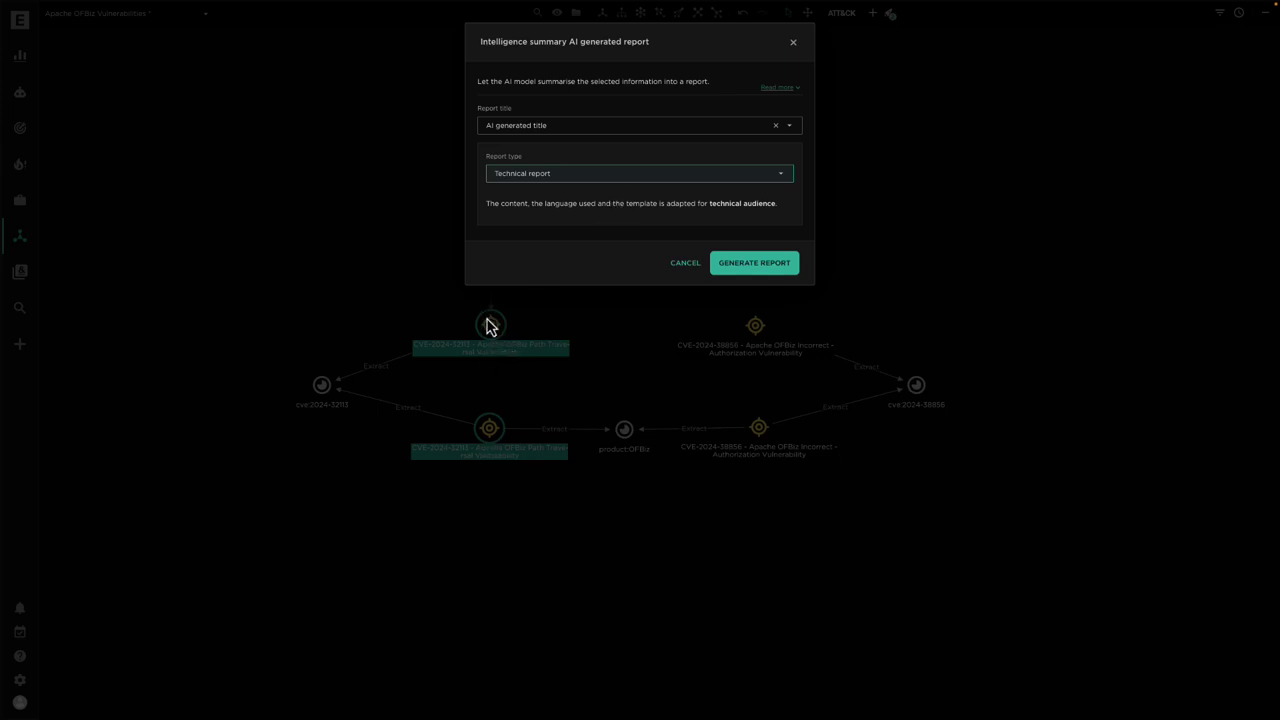
click(560, 183)
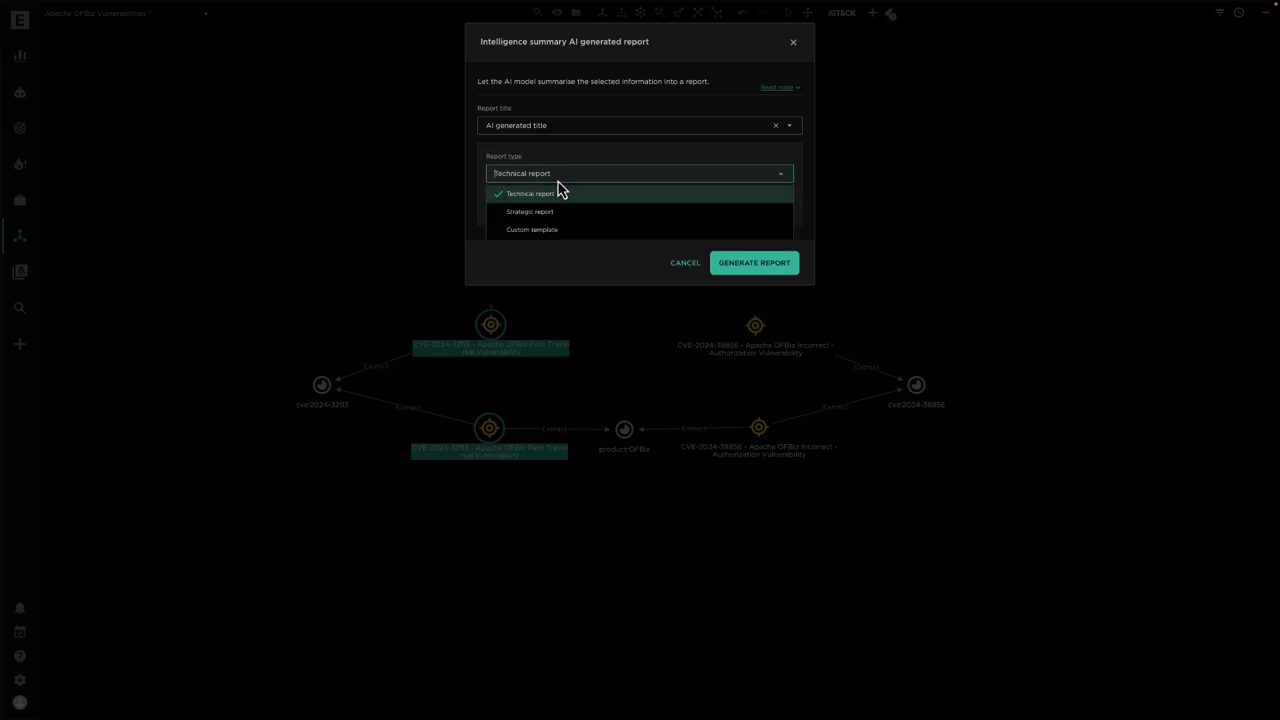
click(543, 213)
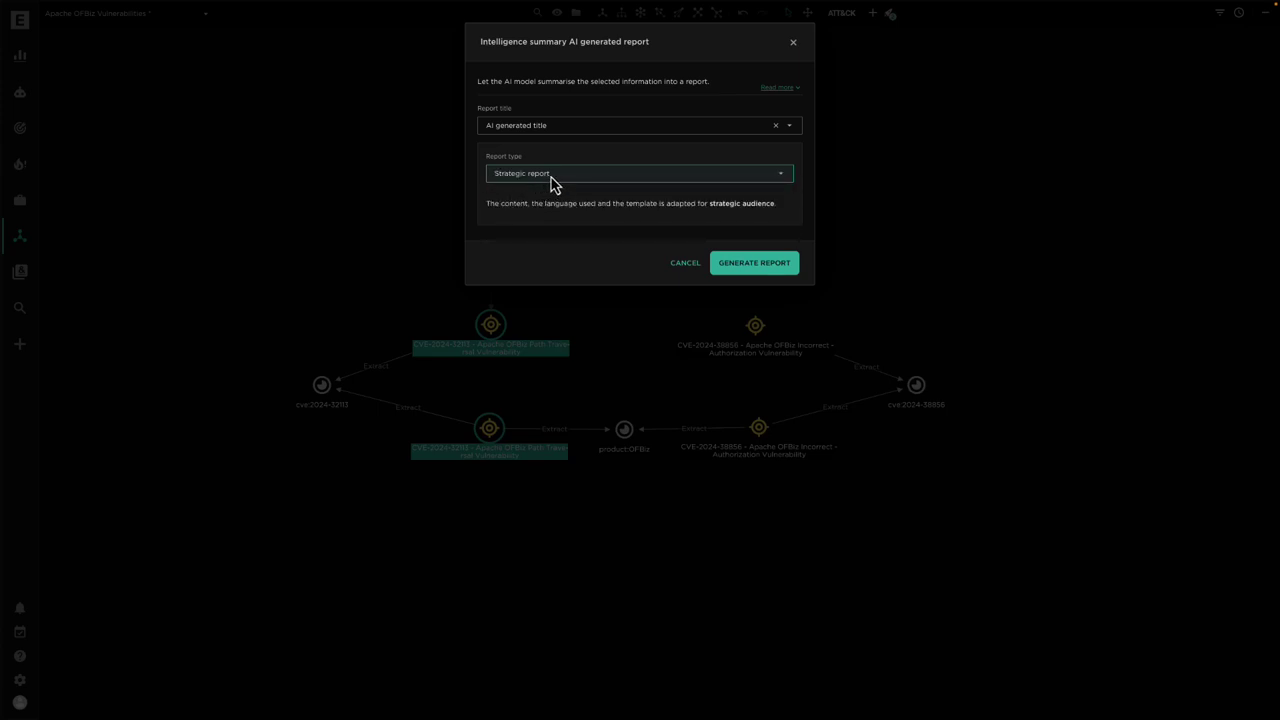
click(553, 183)
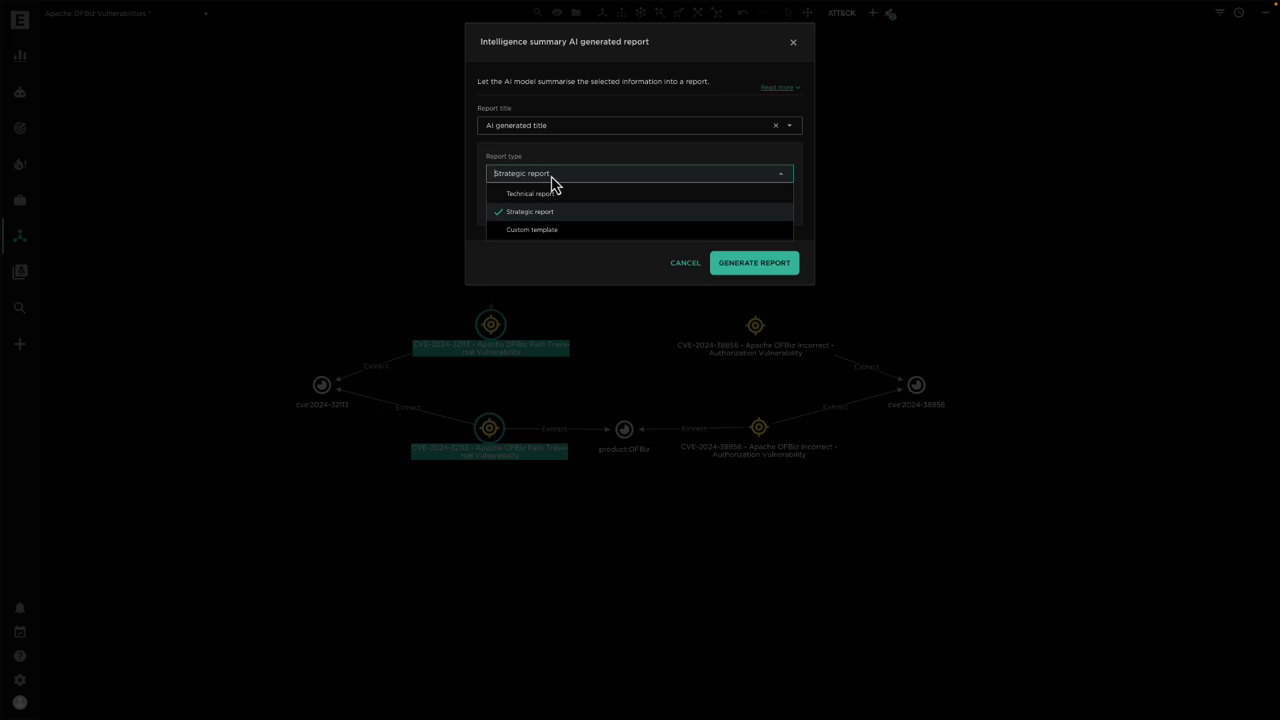
click(550, 231)
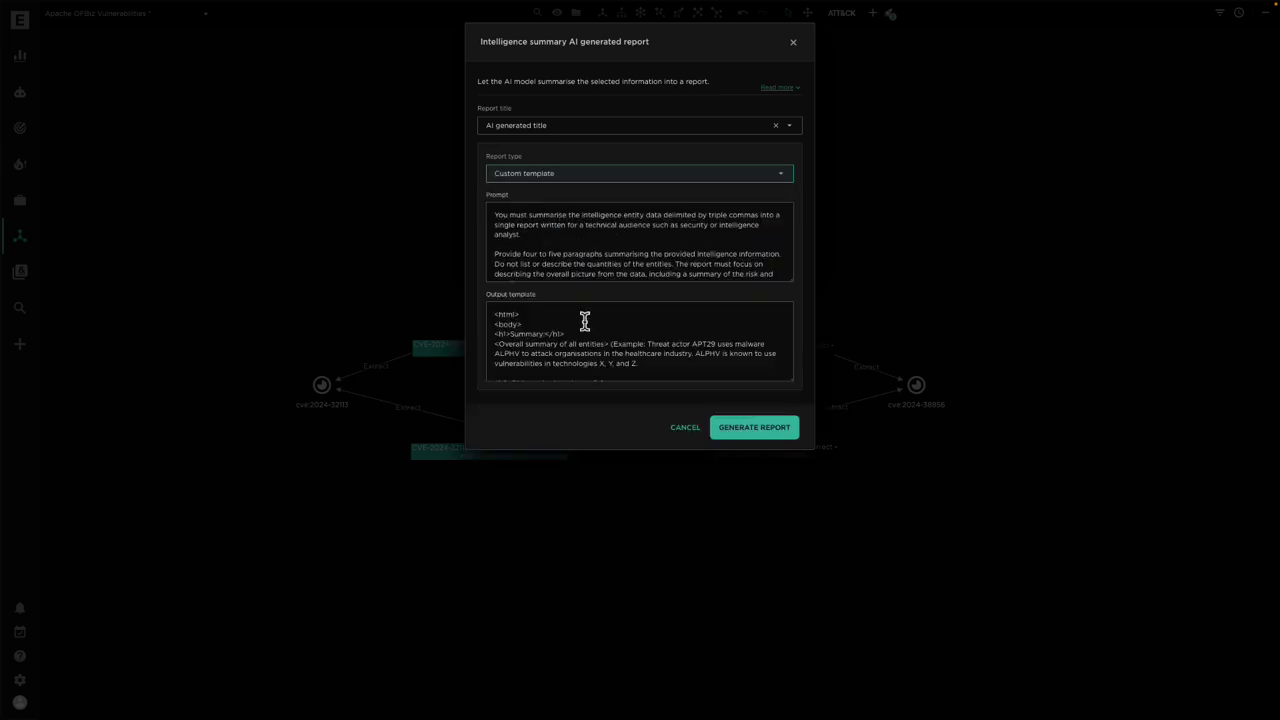
scroll(584, 322, down, 5)
scroll(584, 322, up, 5)
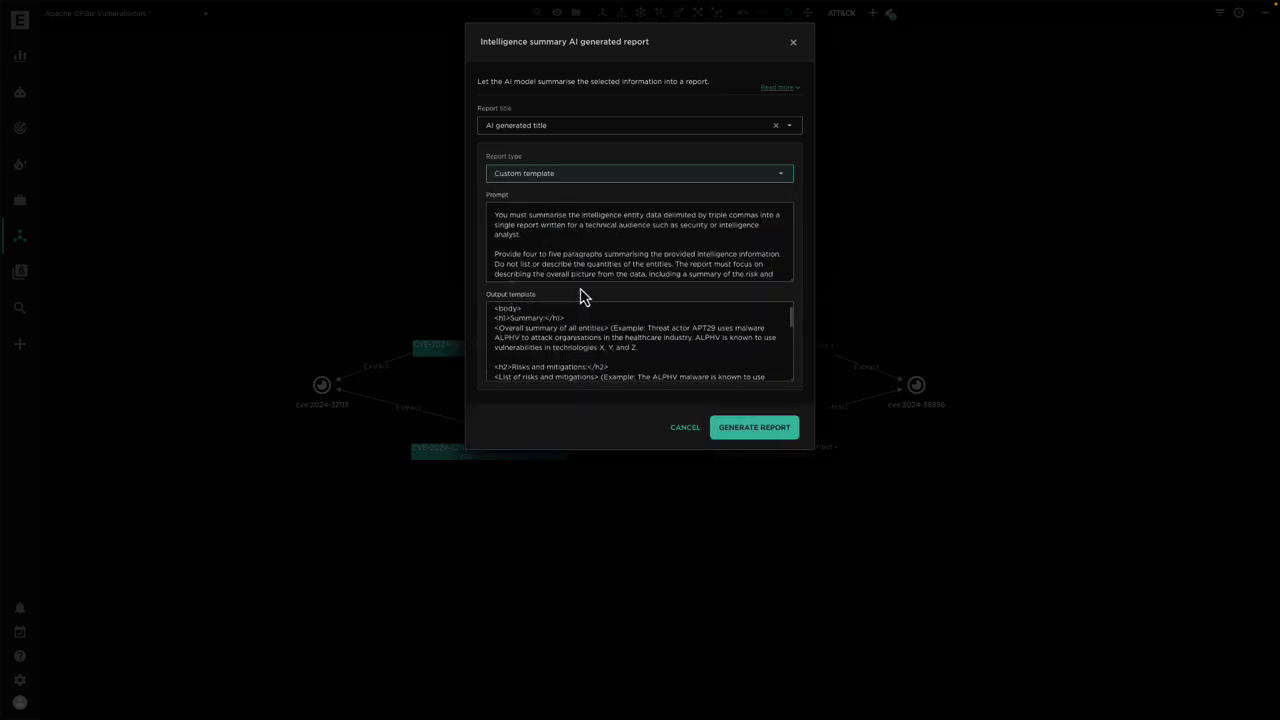
click(629, 240)
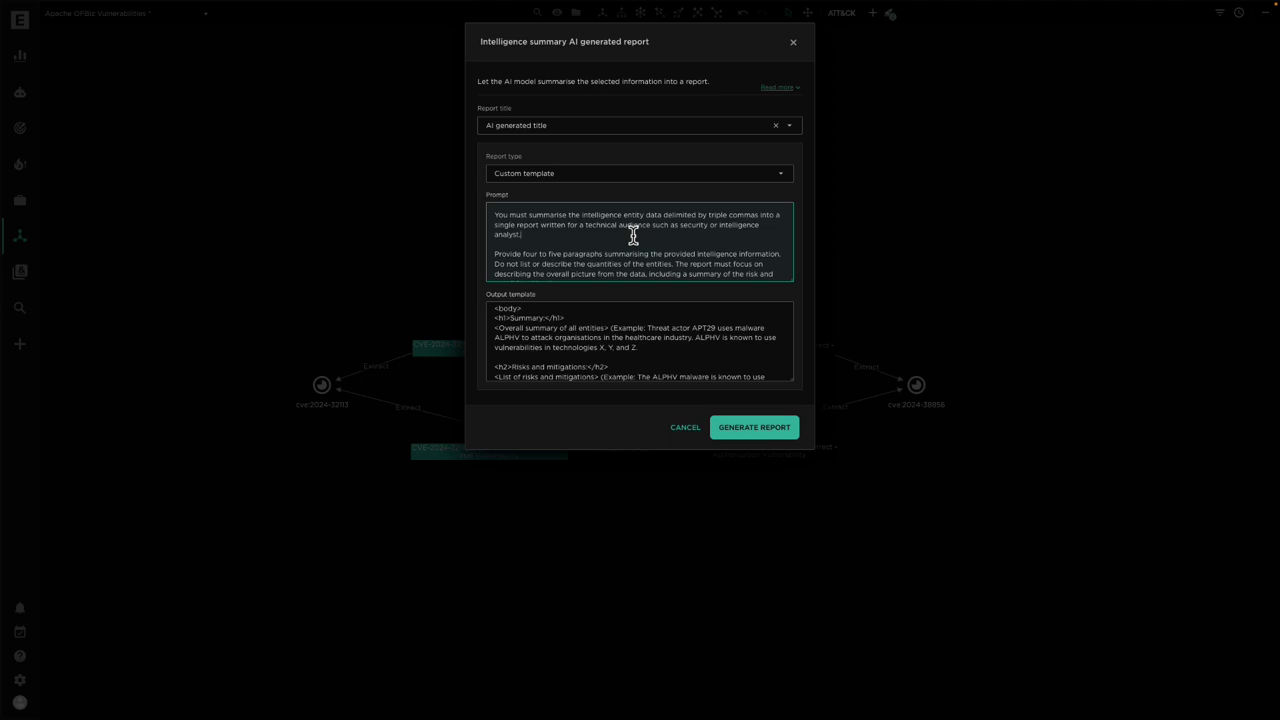
Step: Set the report type to Technical report and generate the AI report
click(617, 176)
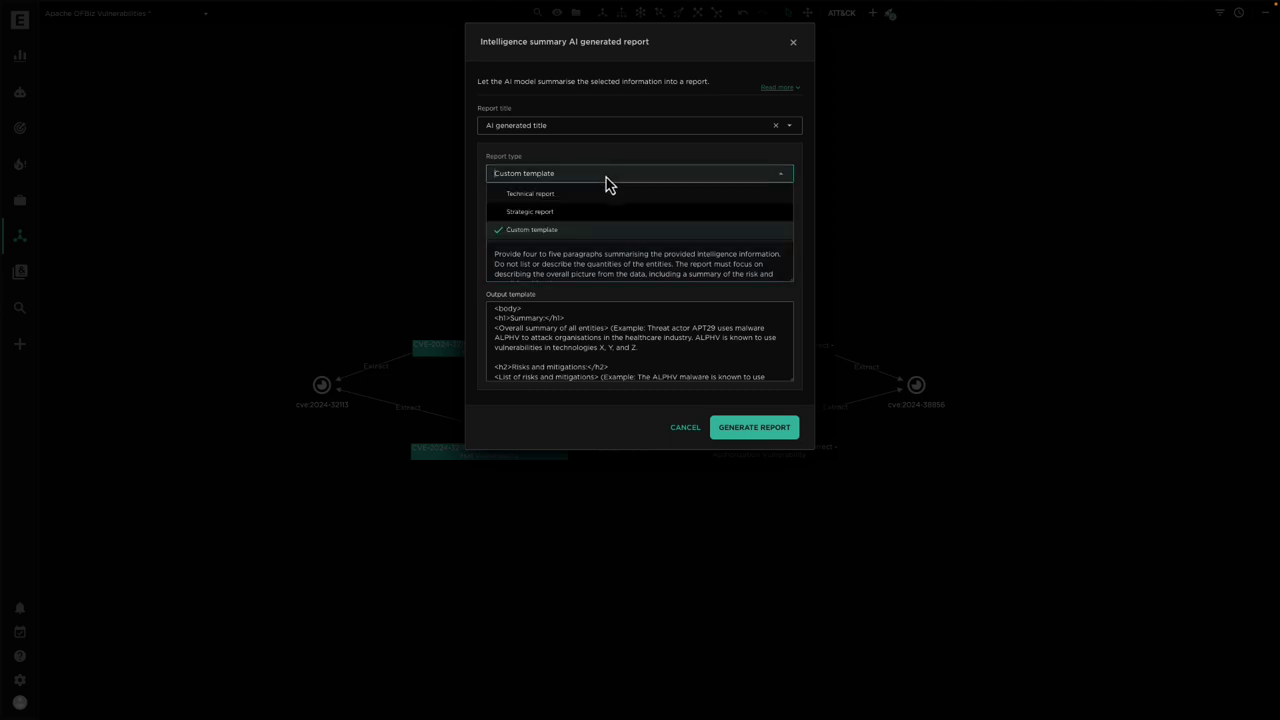
click(573, 207)
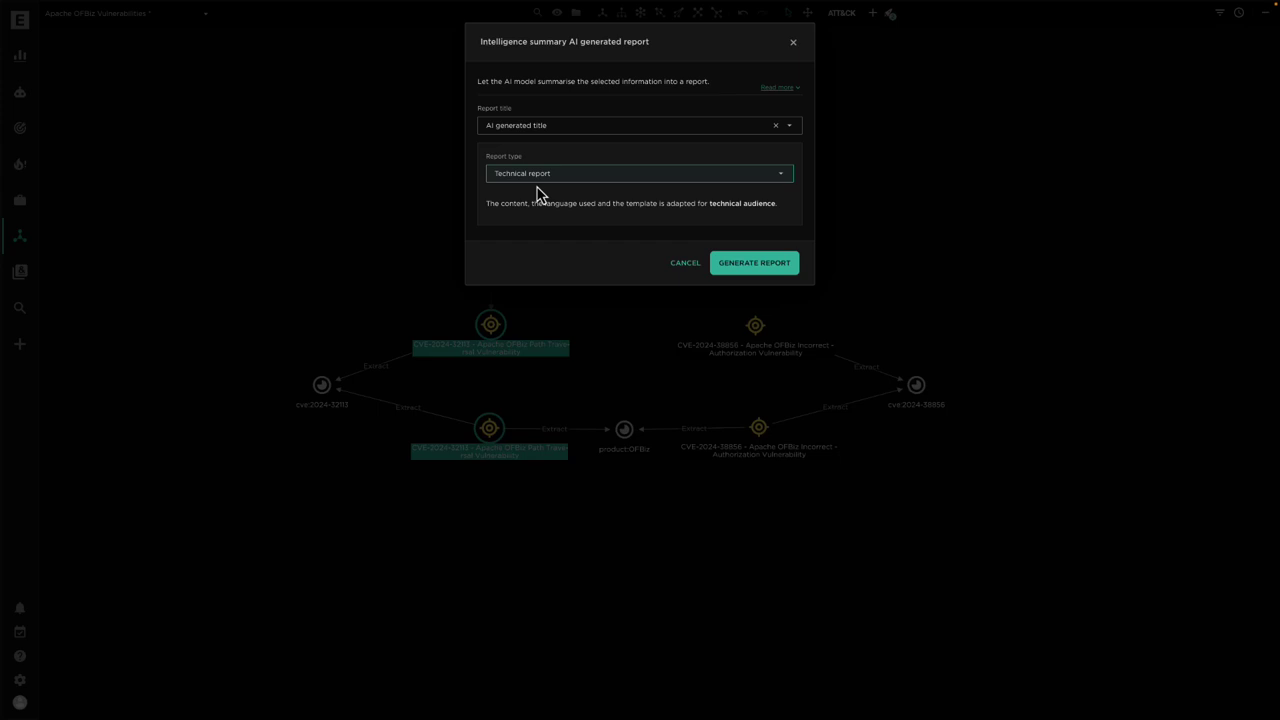
click(752, 265)
click(768, 160)
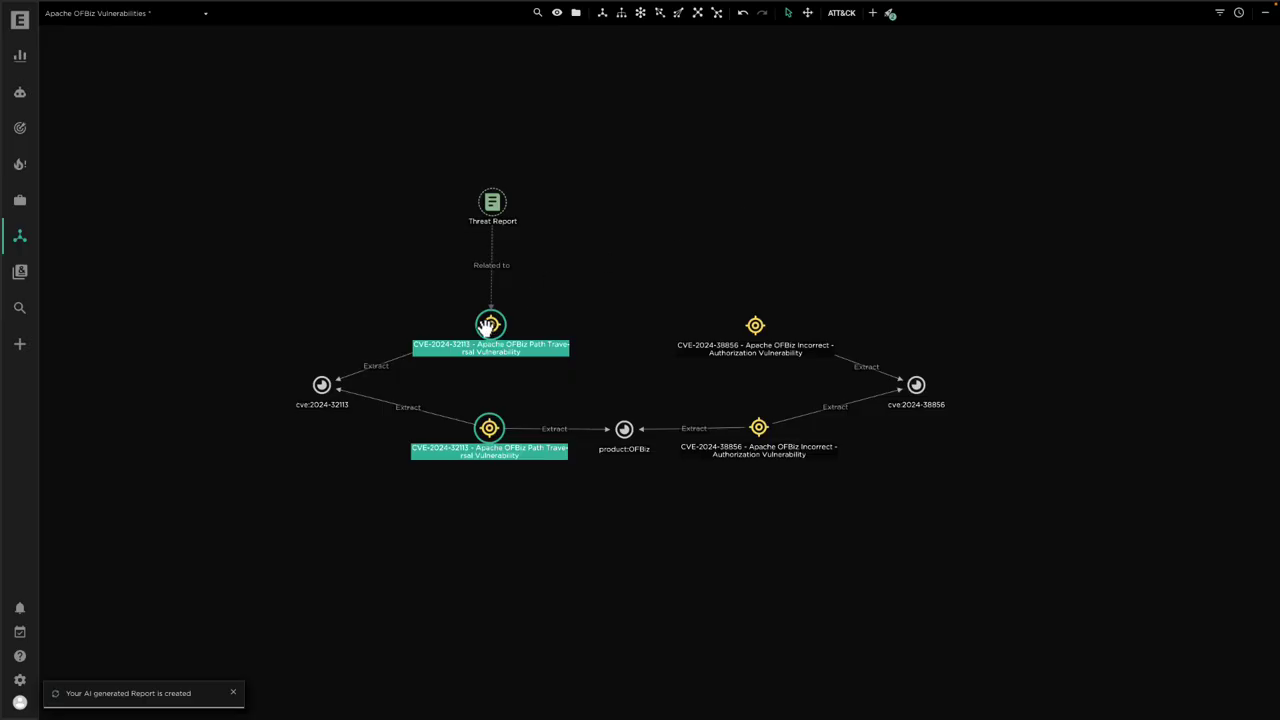
Step: Generate a second AI report from the same two CVE-2024-32113 vulnerabilities as a Strategic report and deselect them
right_click(482, 312)
mouse_move(530, 316)
click(643, 359)
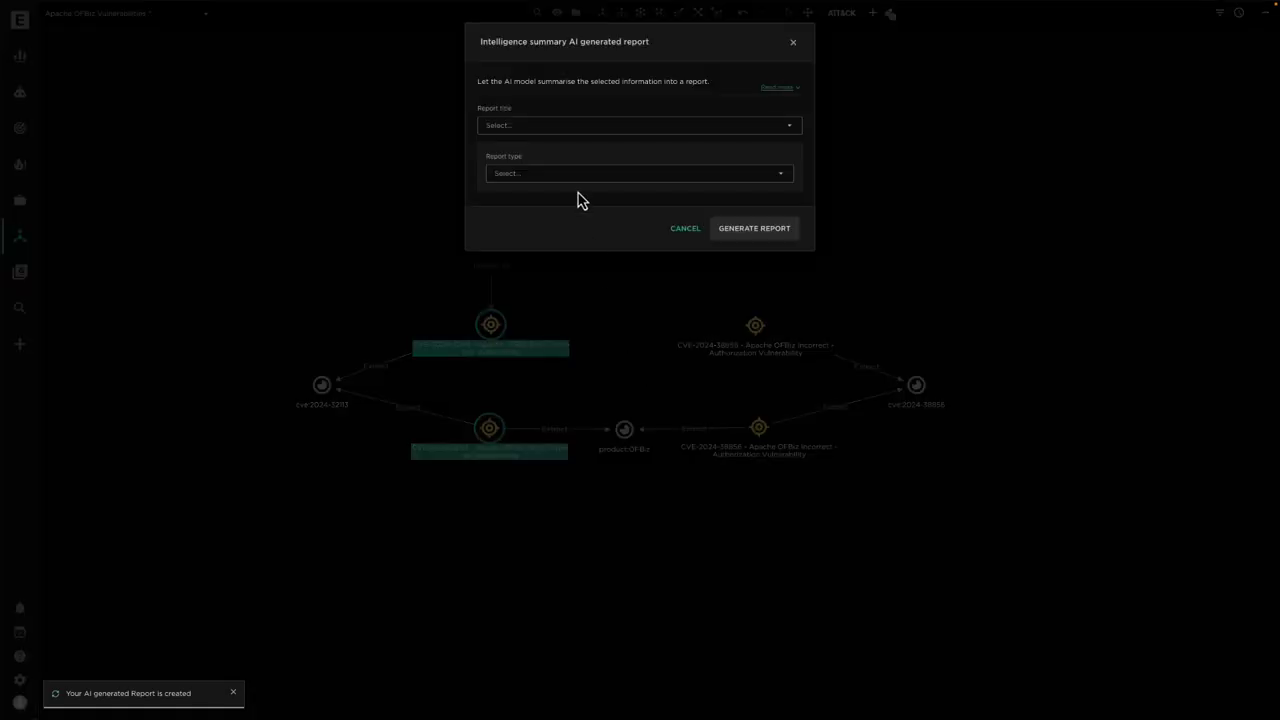
click(586, 178)
click(563, 213)
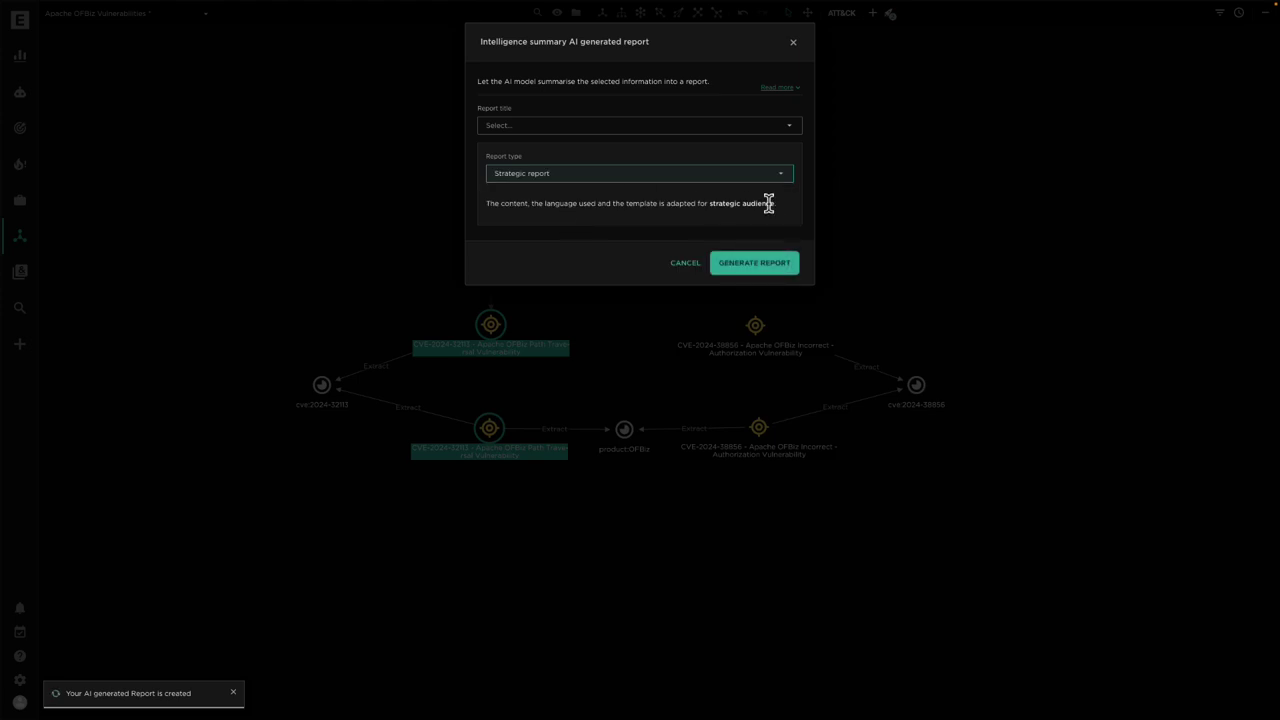
click(748, 266)
click(770, 161)
click(466, 300)
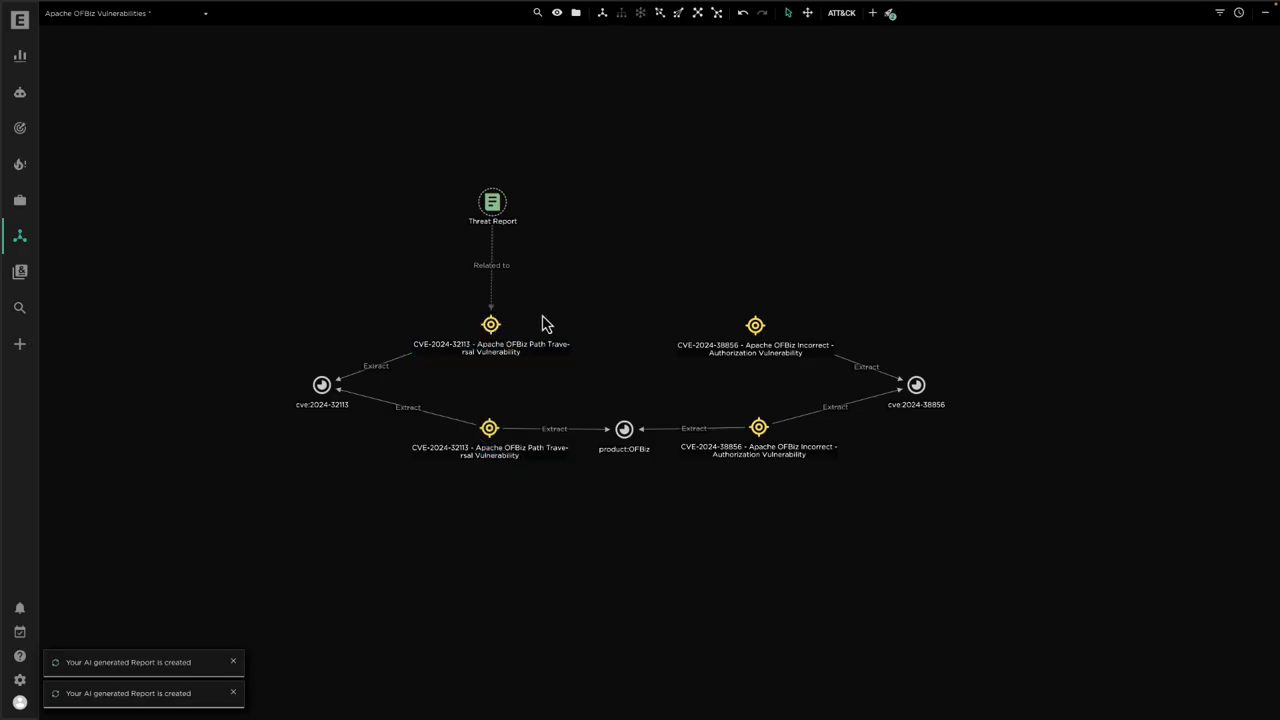
Step: Load all entities related to the two CVE-2024-32113 vulnerabilities into the graph and place both generated reports above cve:2024-32113
drag(543, 308, 429, 493)
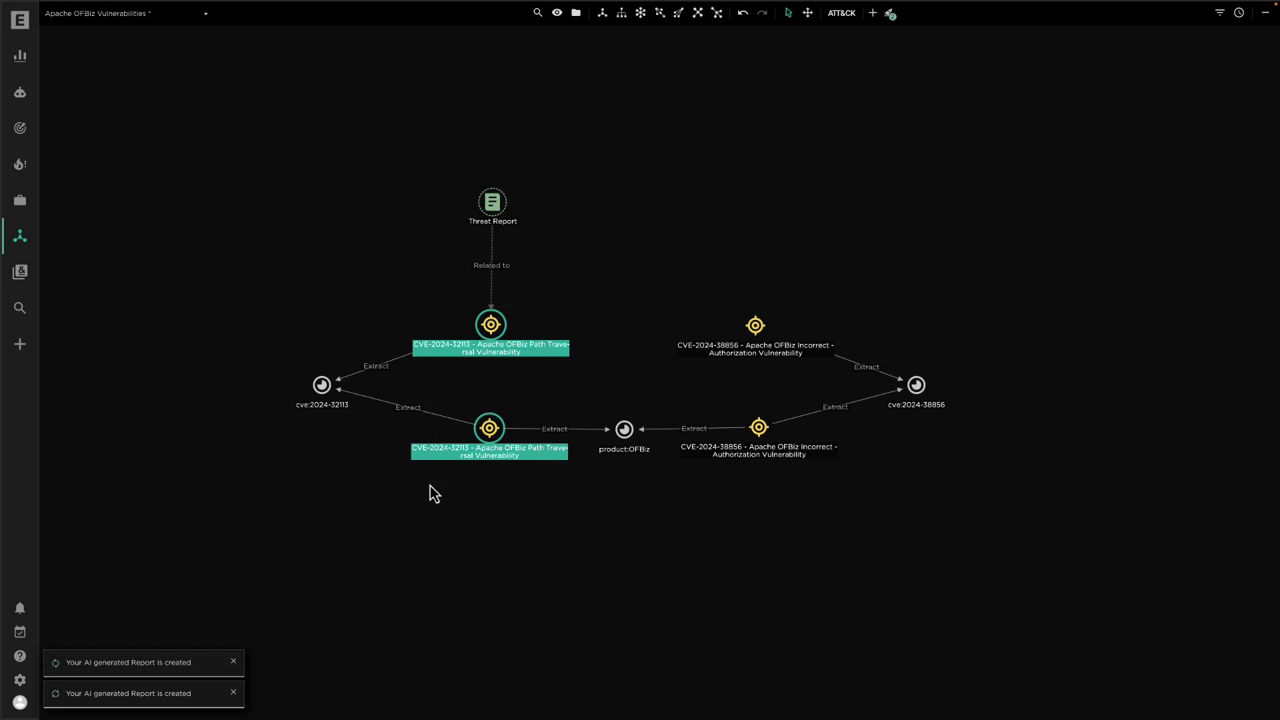
click(429, 493)
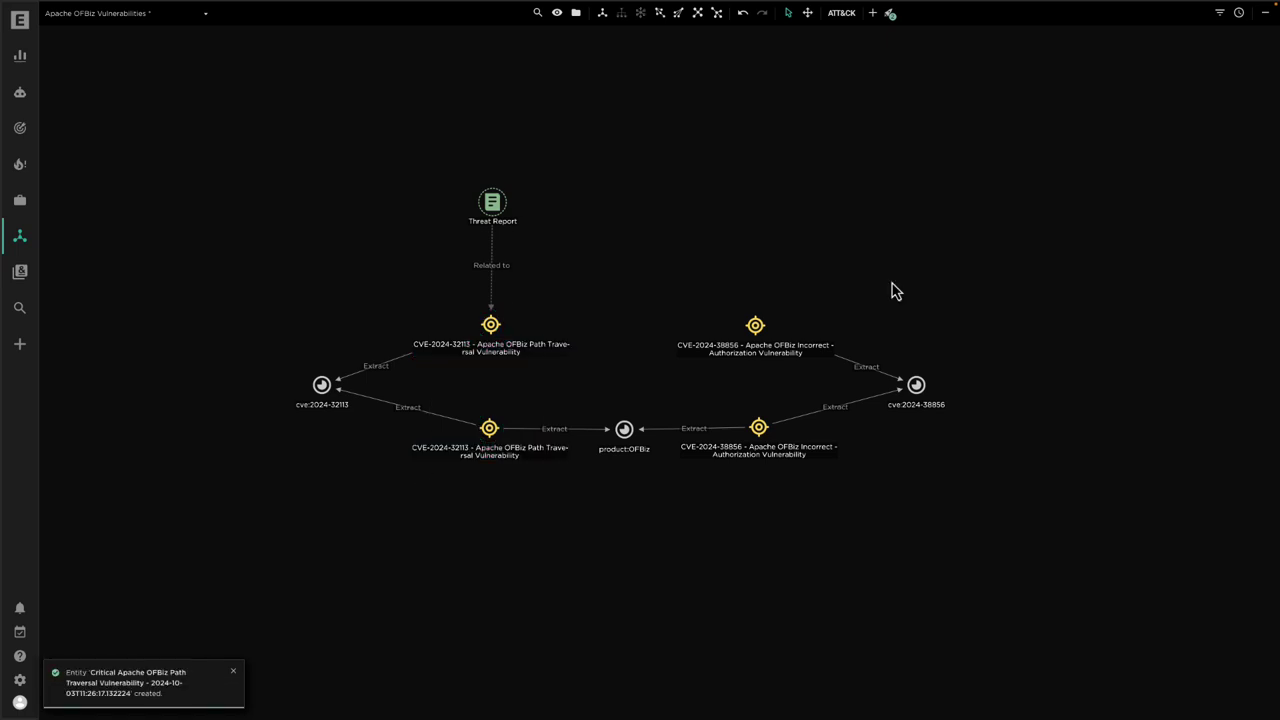
drag(443, 307, 535, 475)
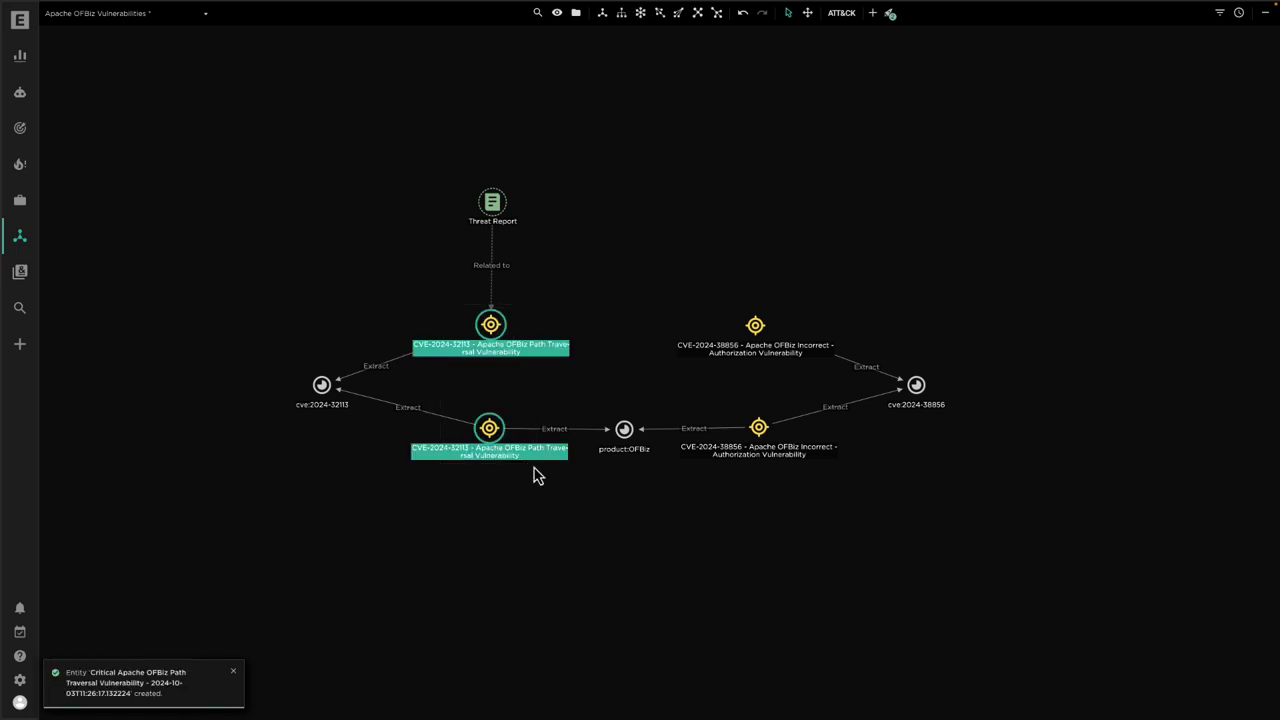
right_click(490, 428)
mouse_move(570, 553)
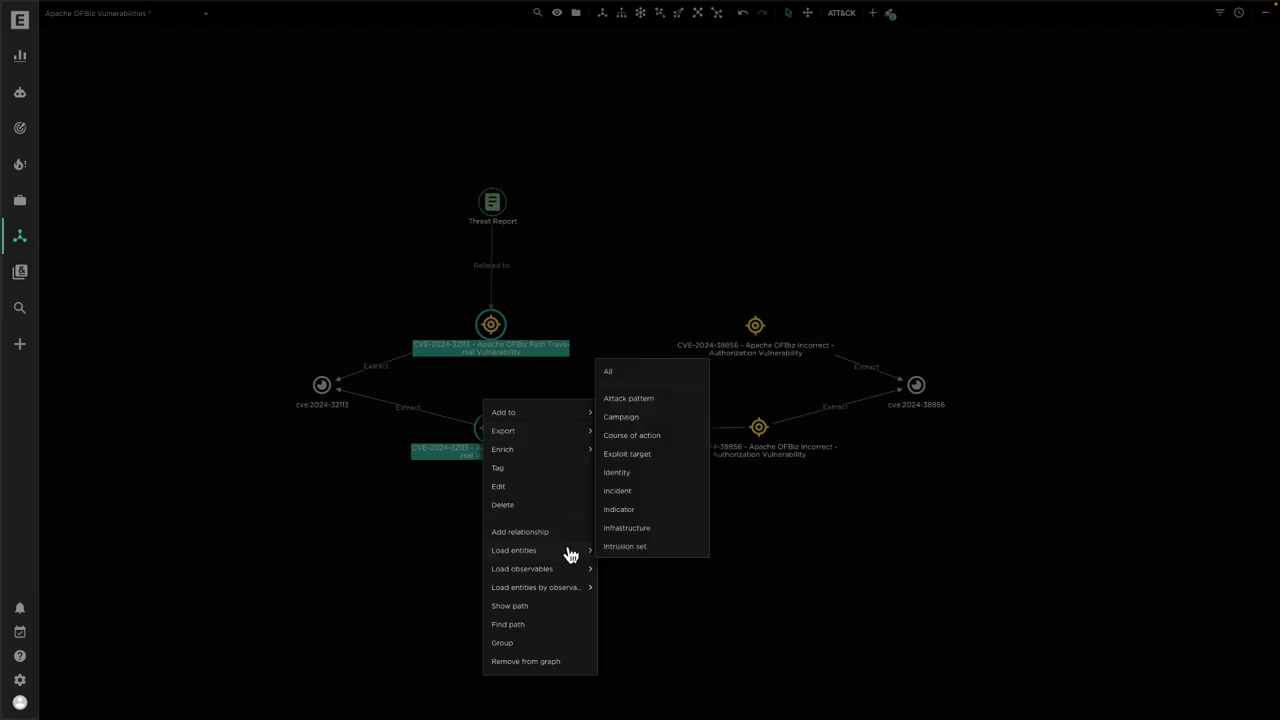
click(646, 372)
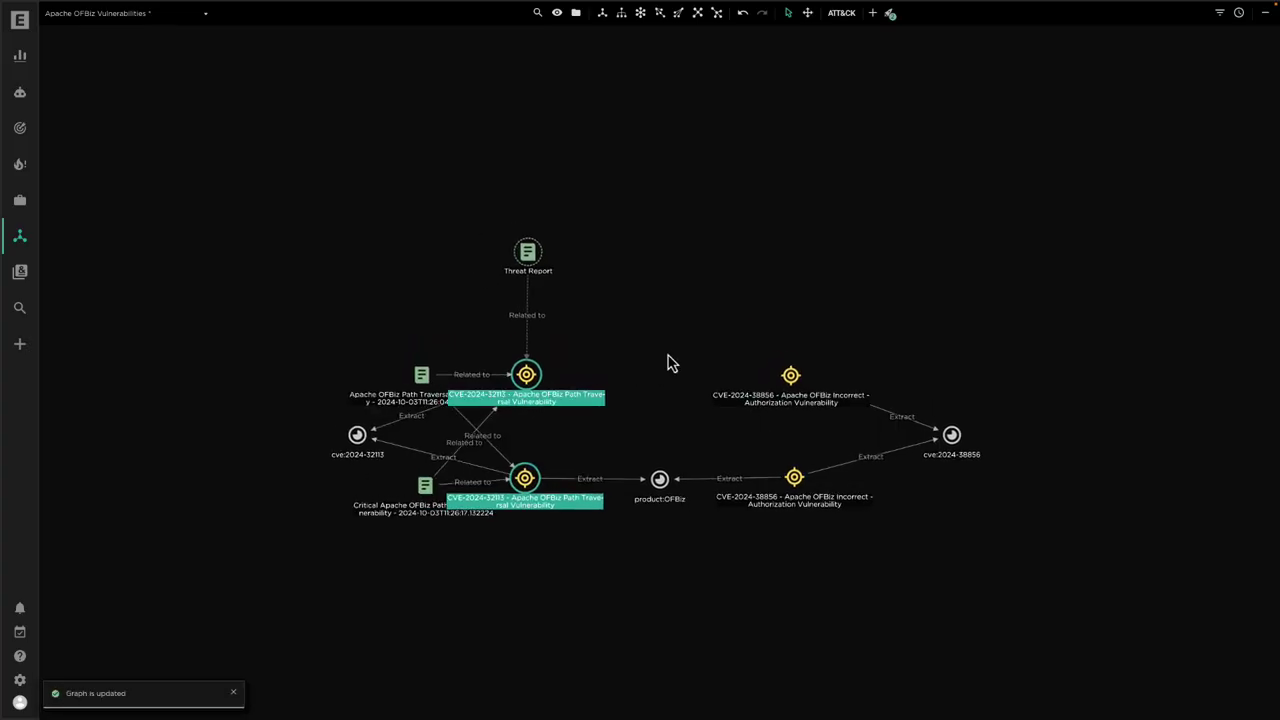
drag(416, 374, 398, 252)
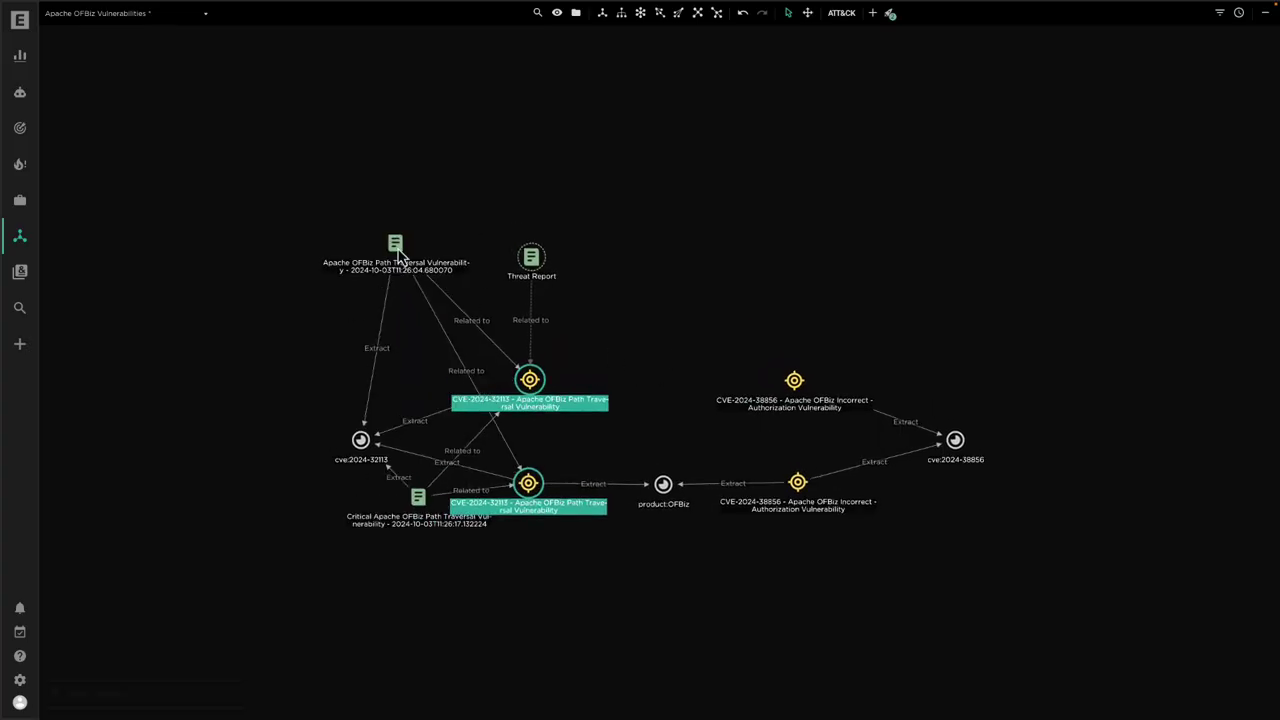
drag(413, 497, 386, 302)
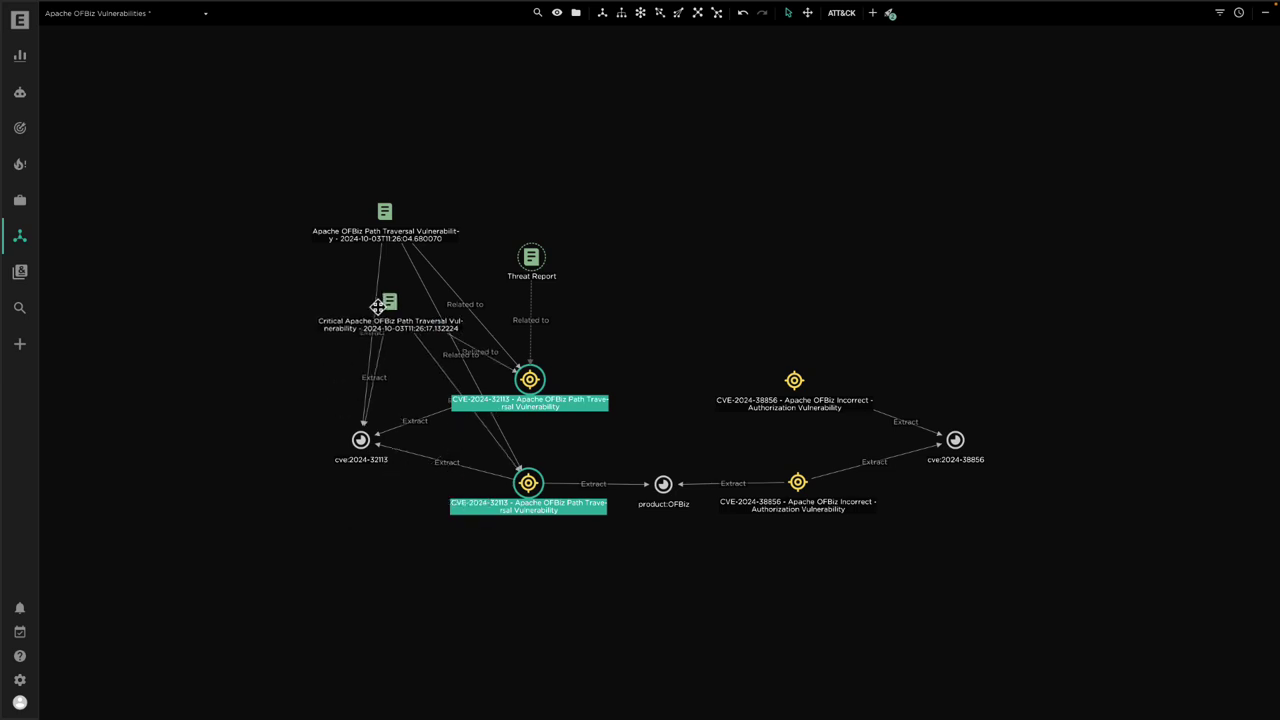
Step: Read the full content of the Apache OFBiz Path Traversal Vulnerability report and close the reading view
click(381, 214)
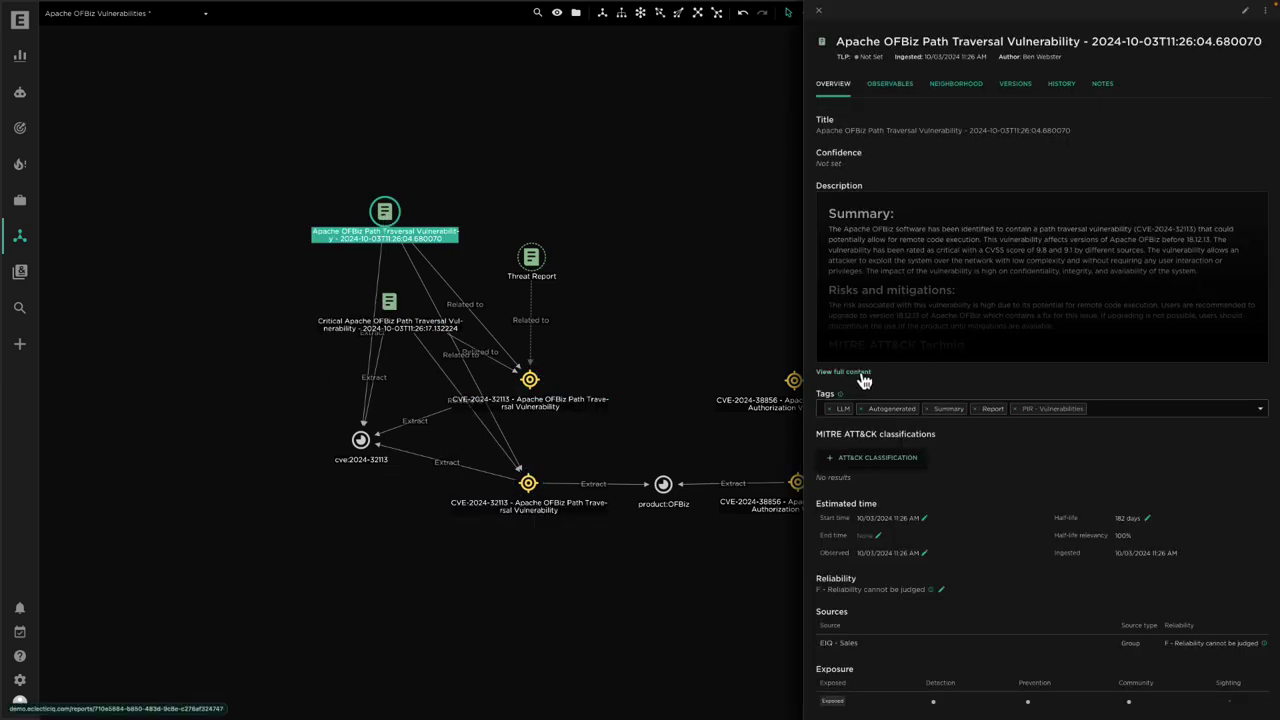
click(861, 376)
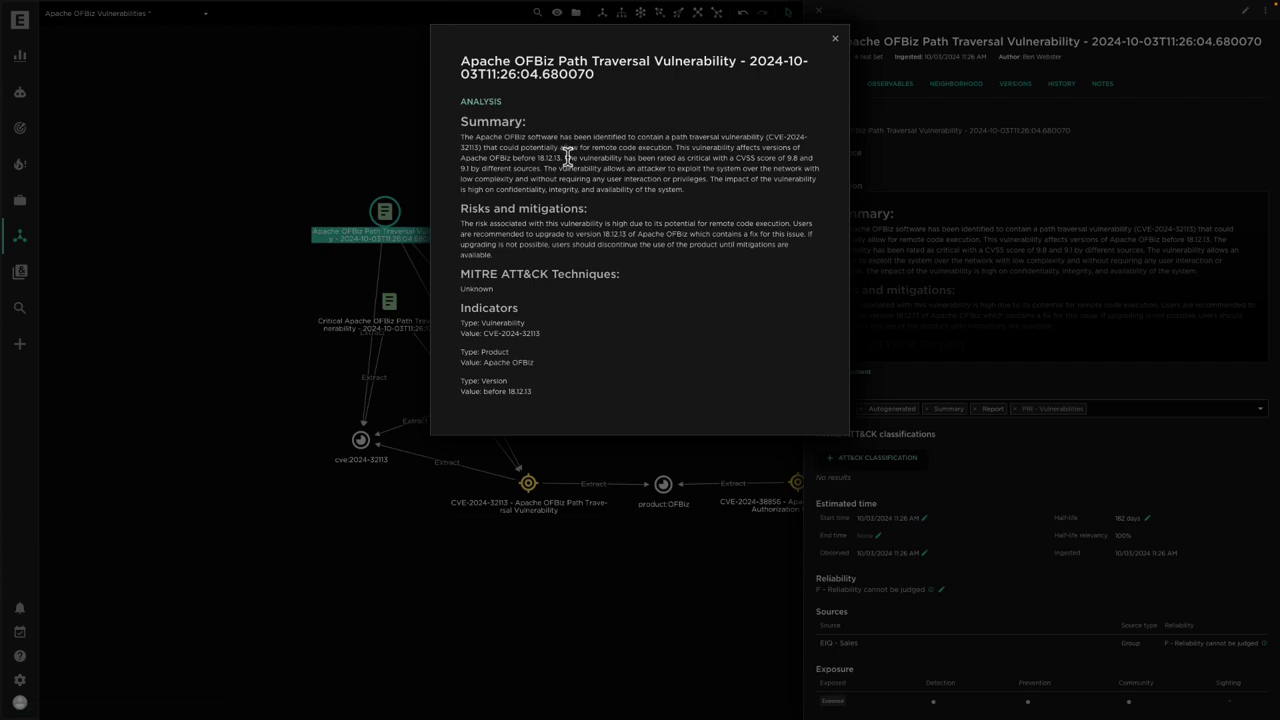
click(837, 42)
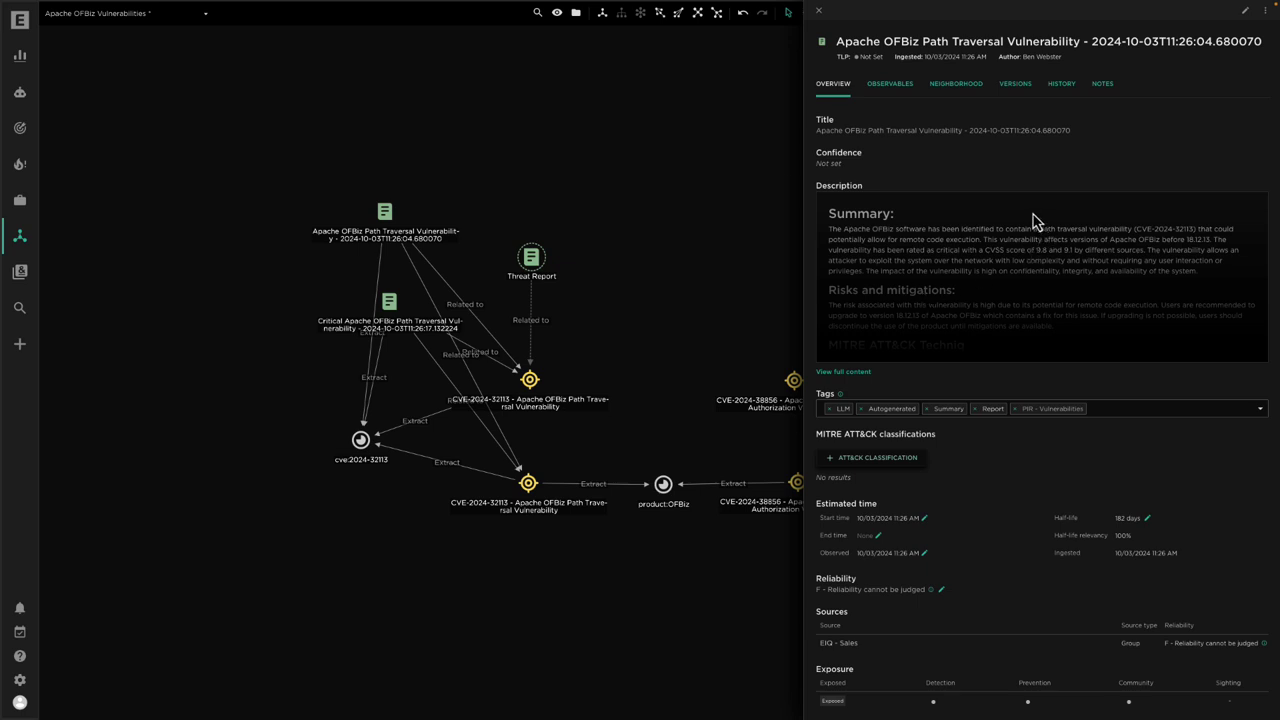
Step: Open the Apache OFBiz Path Traversal Vulnerability report for editing, view its Analysis text in full screen and close that view
click(1245, 11)
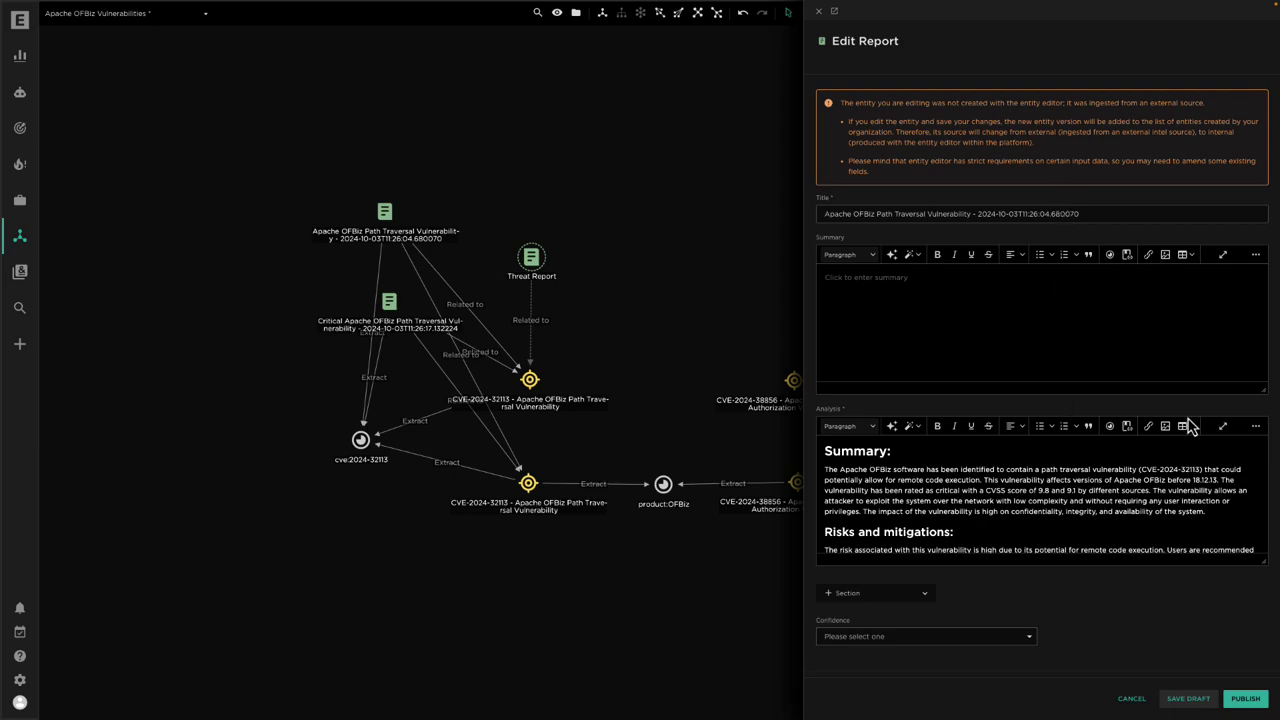
click(1222, 426)
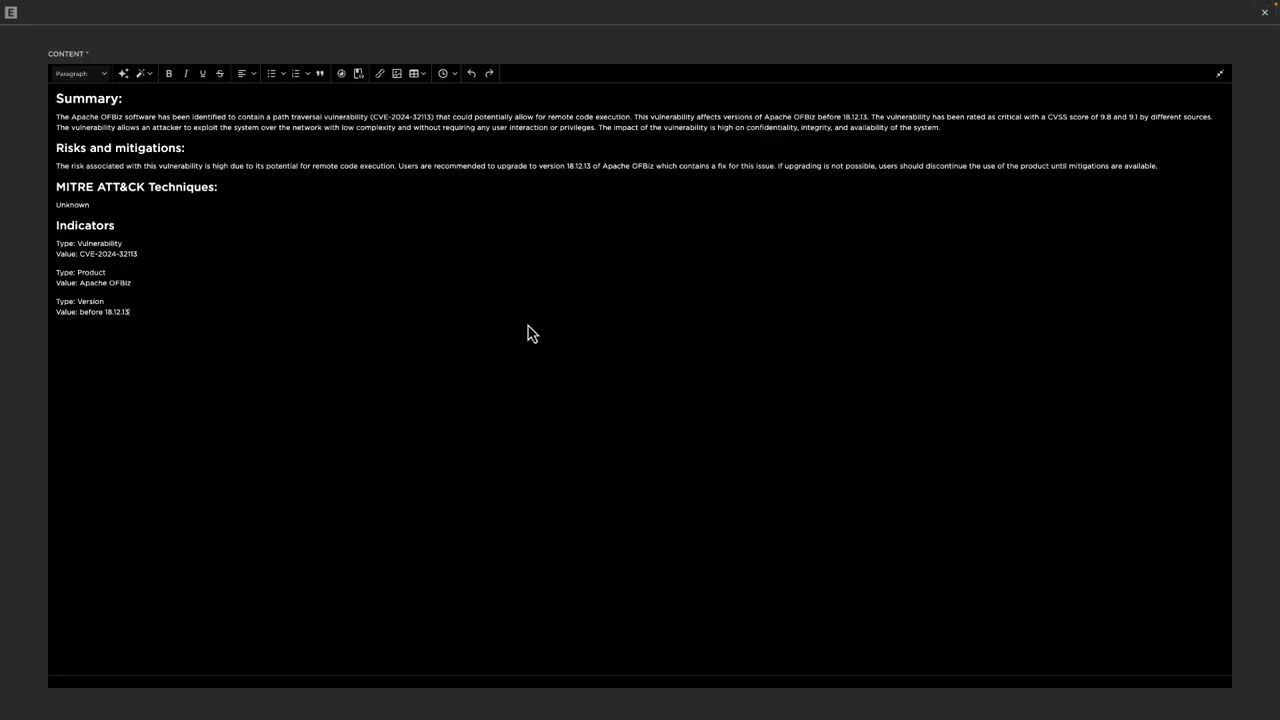
click(1265, 13)
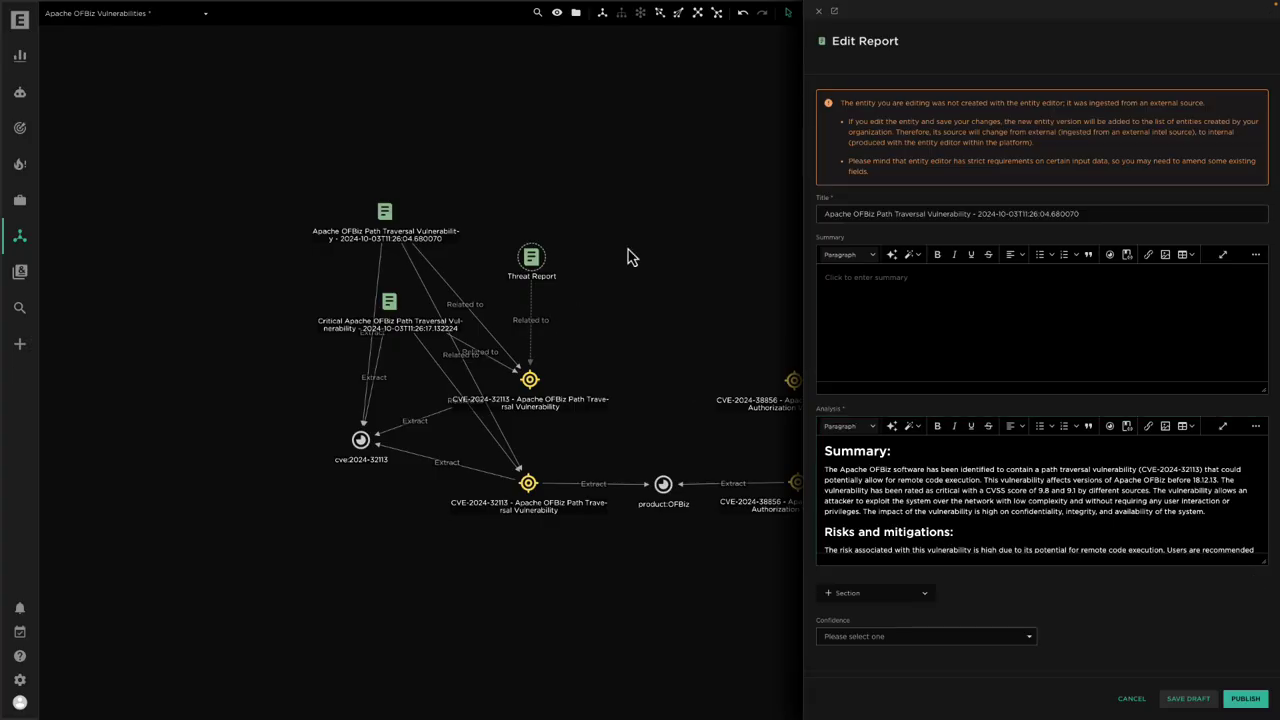
Step: View the details of the Critical Apache OFBiz Path Traversal Vulnerability report from the graph and close them
click(374, 316)
click(391, 306)
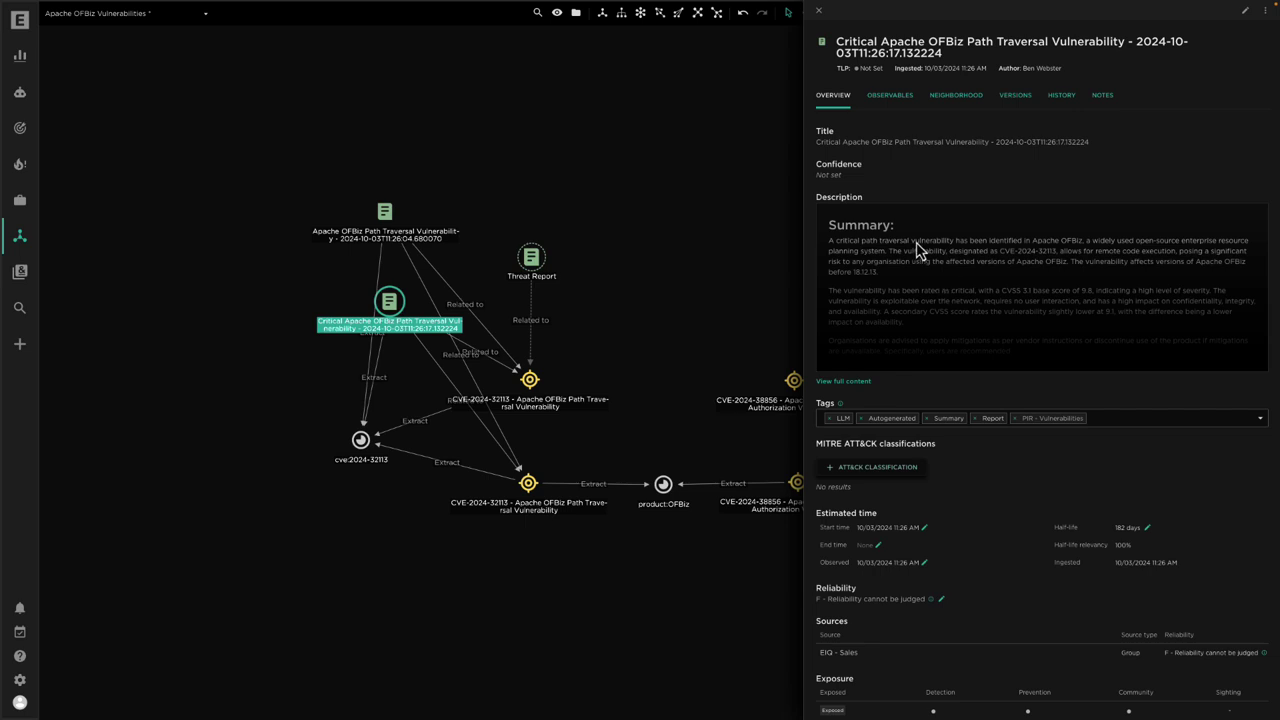
click(818, 11)
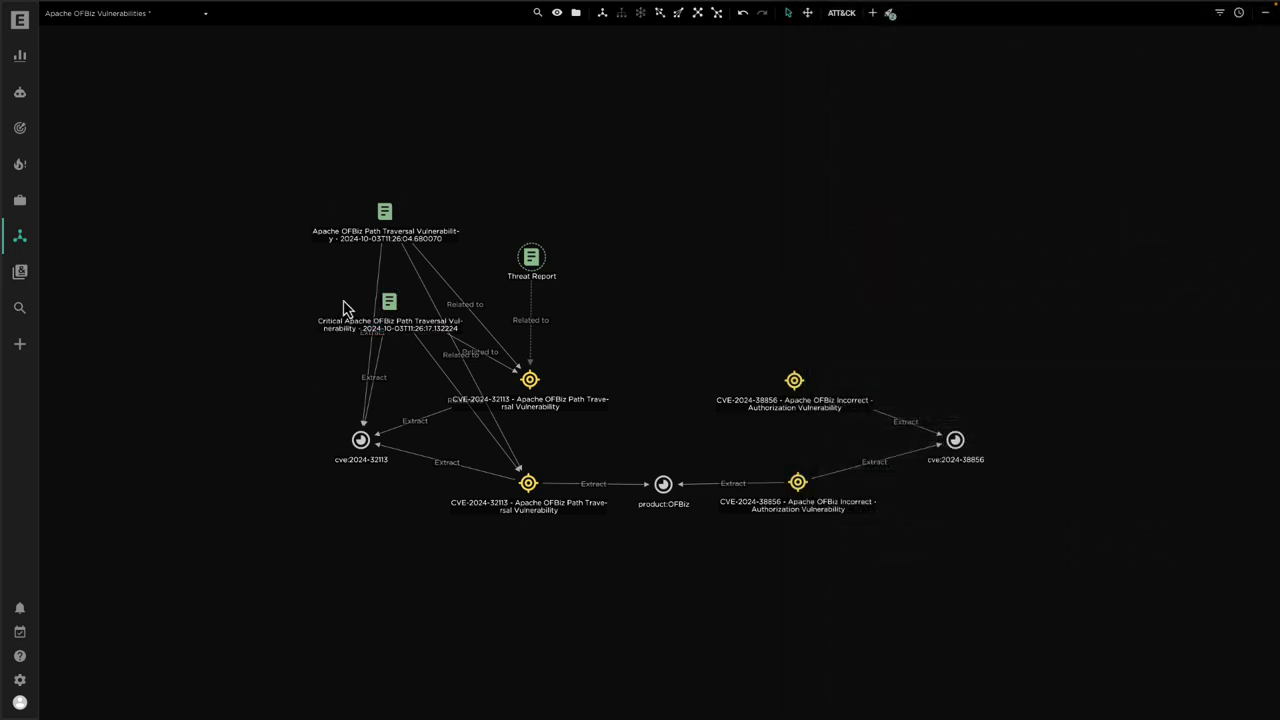
Step: Check the export formats offered for the Apache OFBiz Path Traversal Vulnerability report in the graph without exporting it
click(386, 211)
right_click(386, 211)
mouse_move(430, 223)
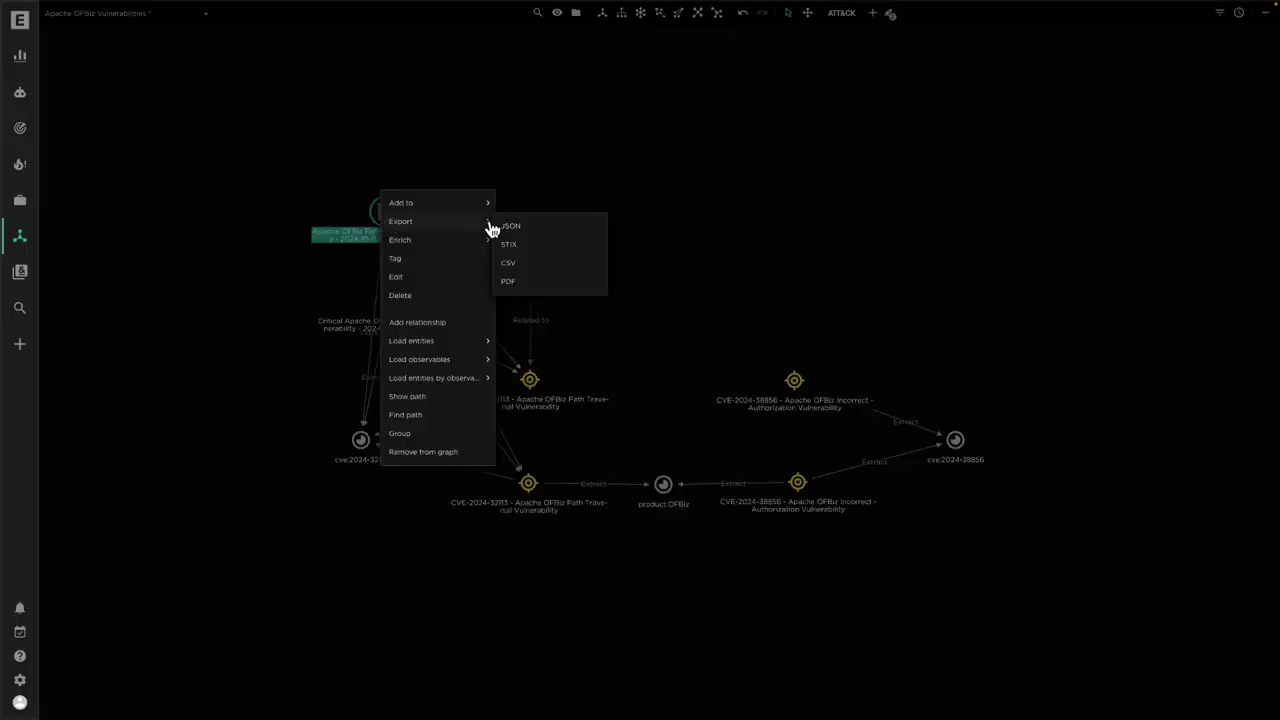
click(230, 252)
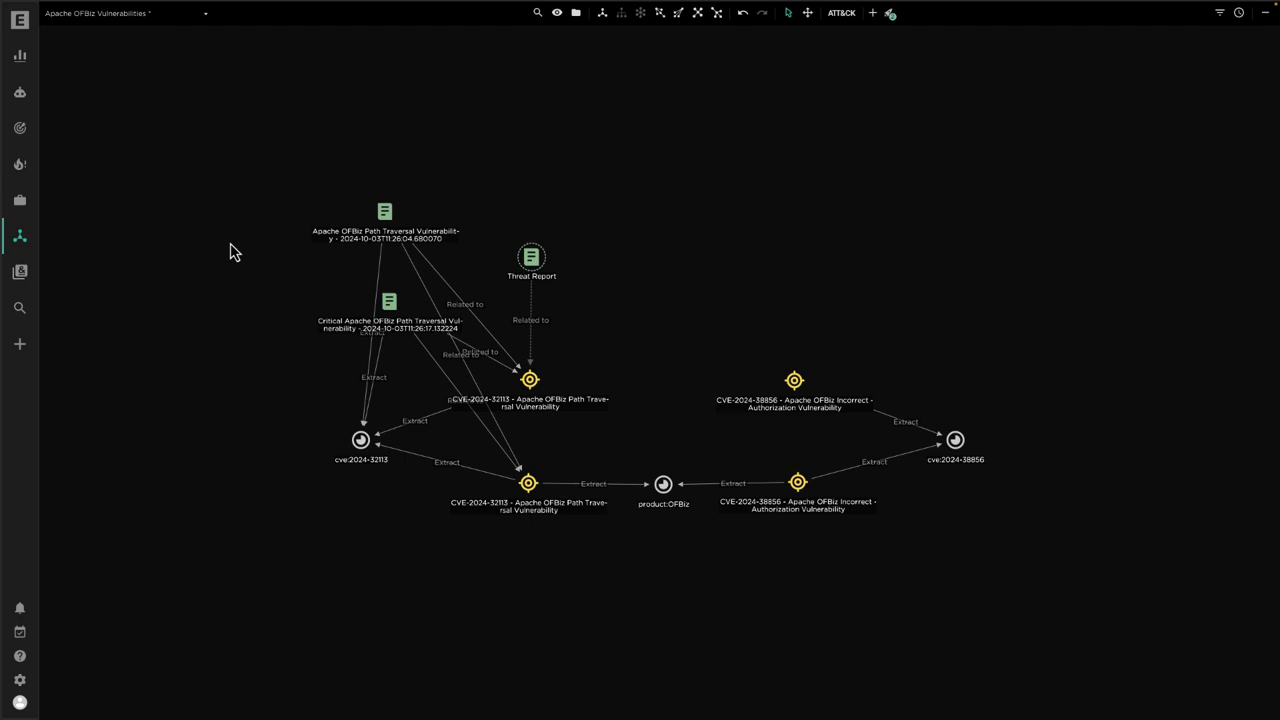
Step: Go to the entity search and open the CVE-2023-46805 - Technical Analysis report through its entity URL
mouse_move(20, 308)
click(185, 297)
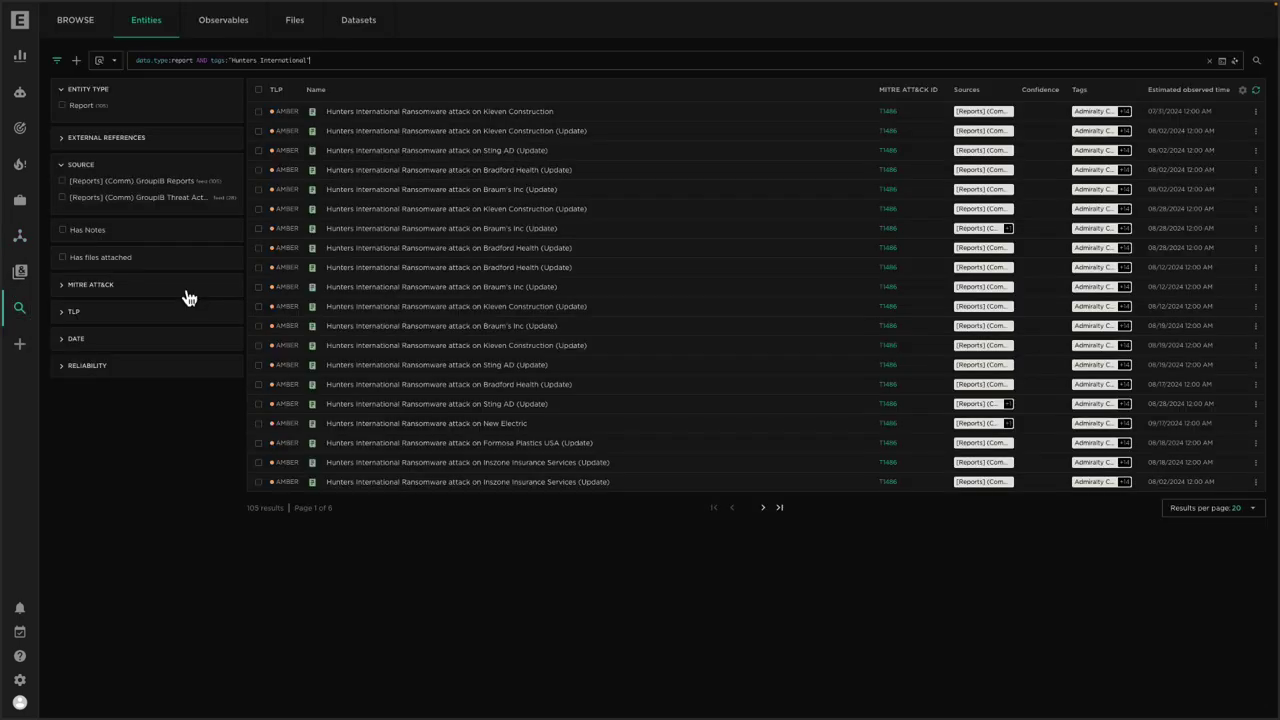
key(ctrl+t)
text(https://demo.eclecticiq.com/entity/25497c88-218d-4865-af33-38df9ddb0fde)
key(Return)
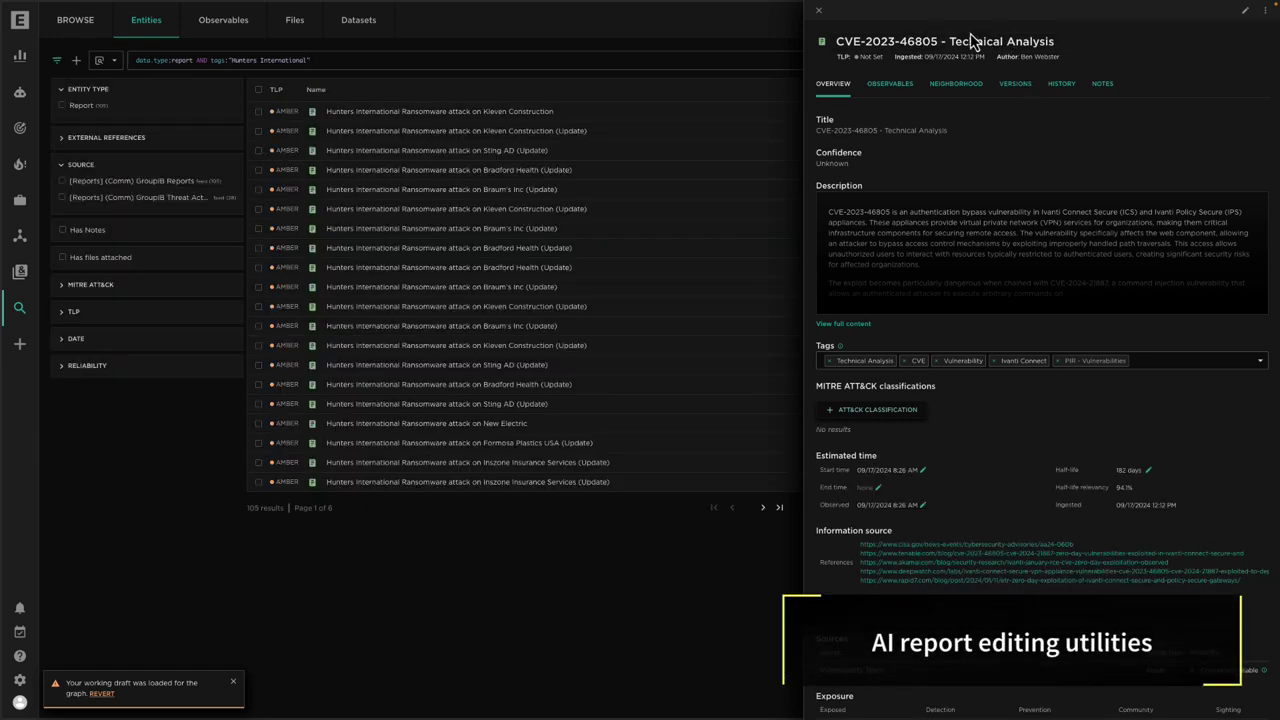
Step: Read the full content of the CVE-2023-46805 - Technical Analysis report, including its references, and close the reading view
click(843, 324)
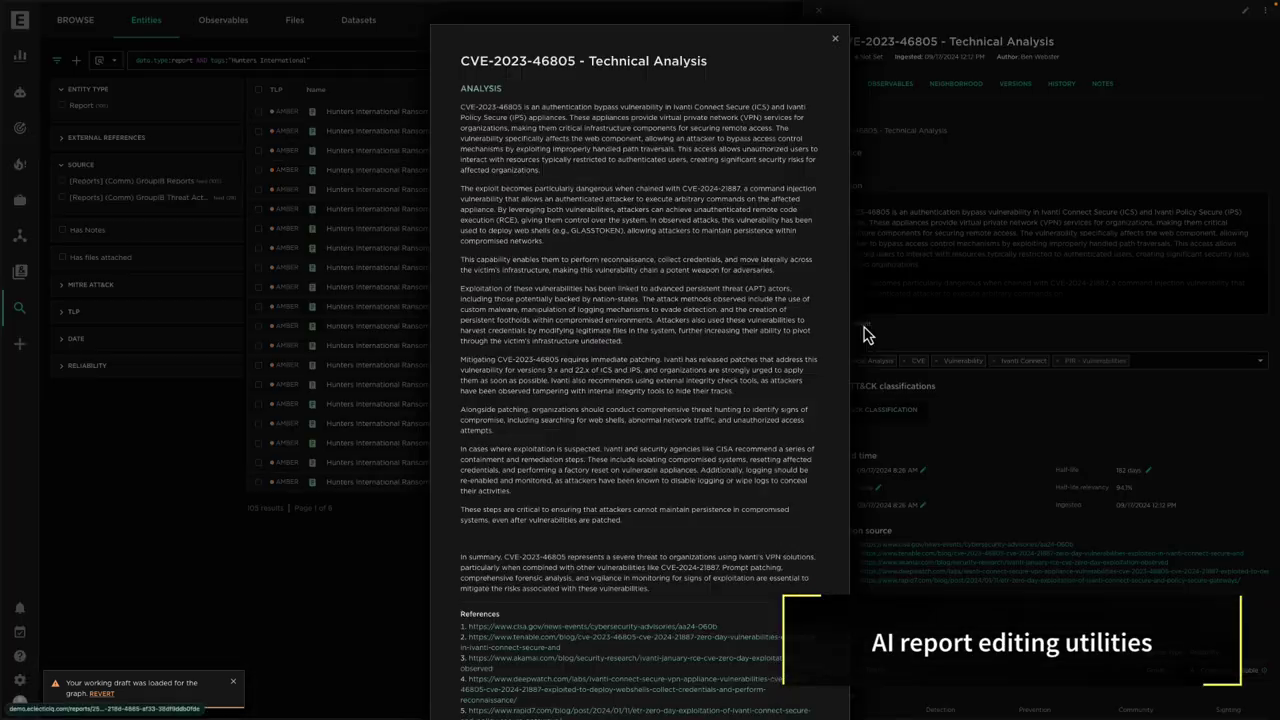
drag(460, 108, 654, 549)
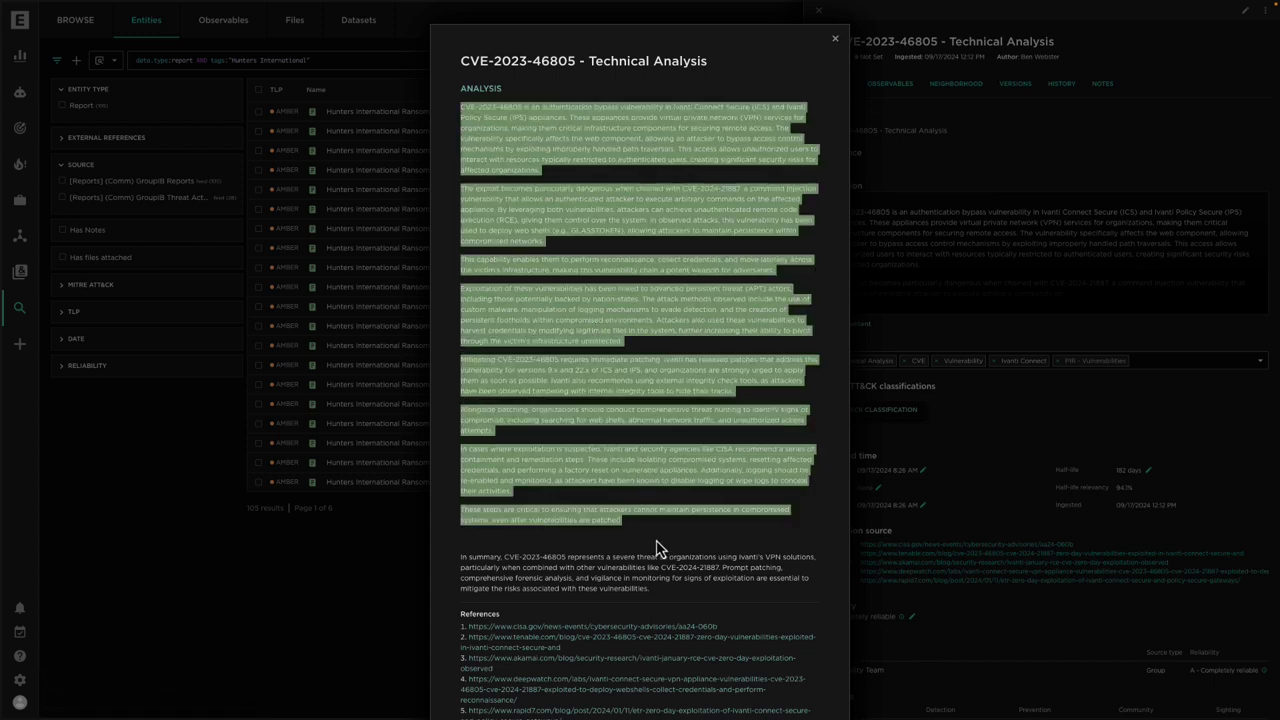
click(657, 551)
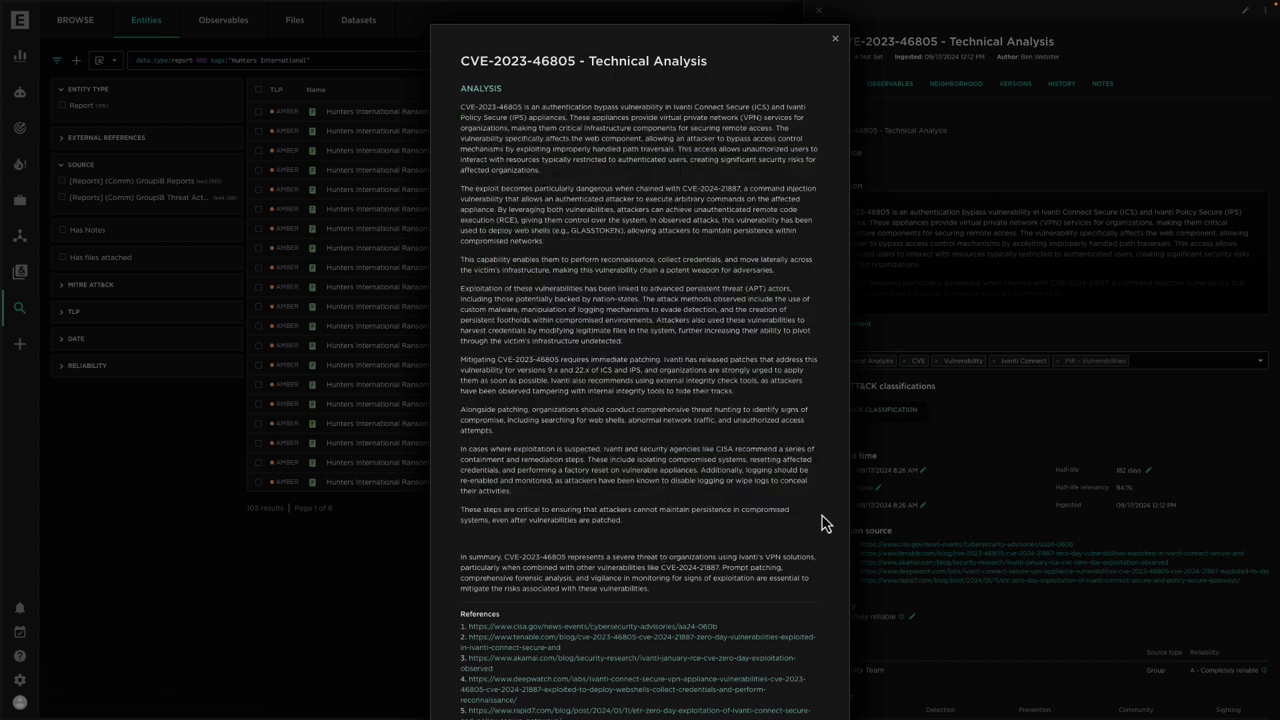
scroll(823, 523, down, 2)
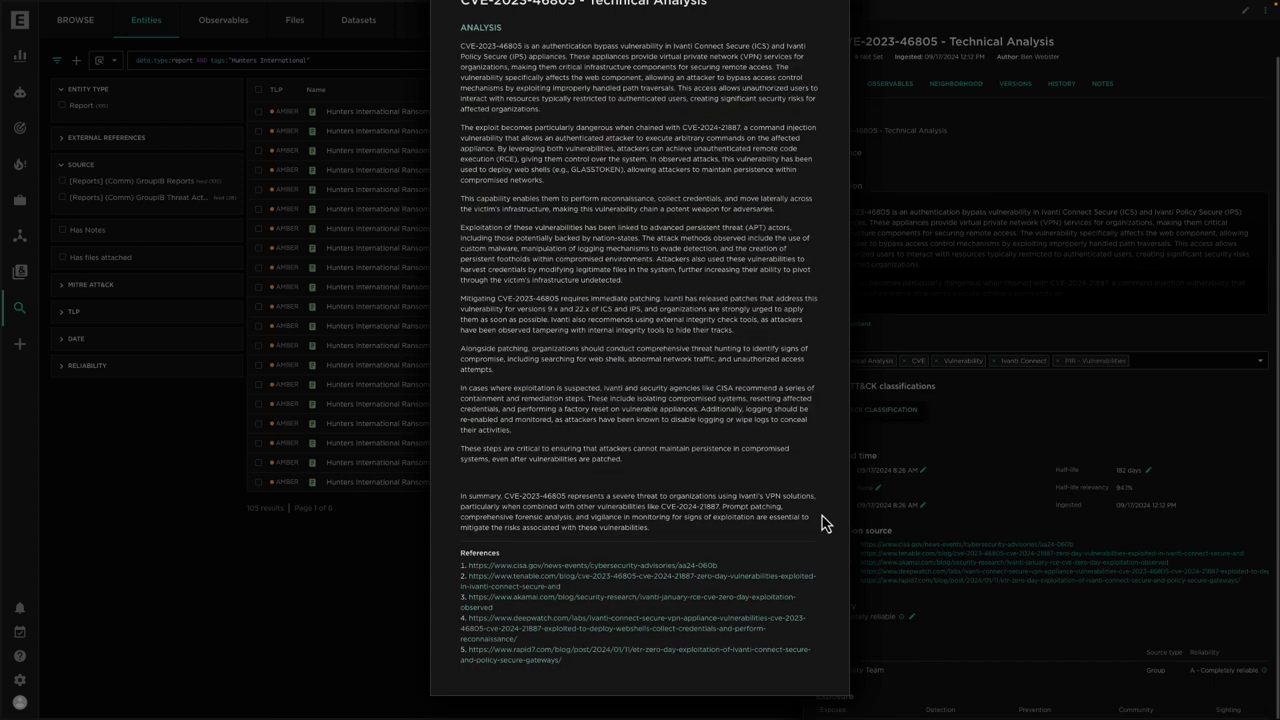
scroll(700, 642, up, 2)
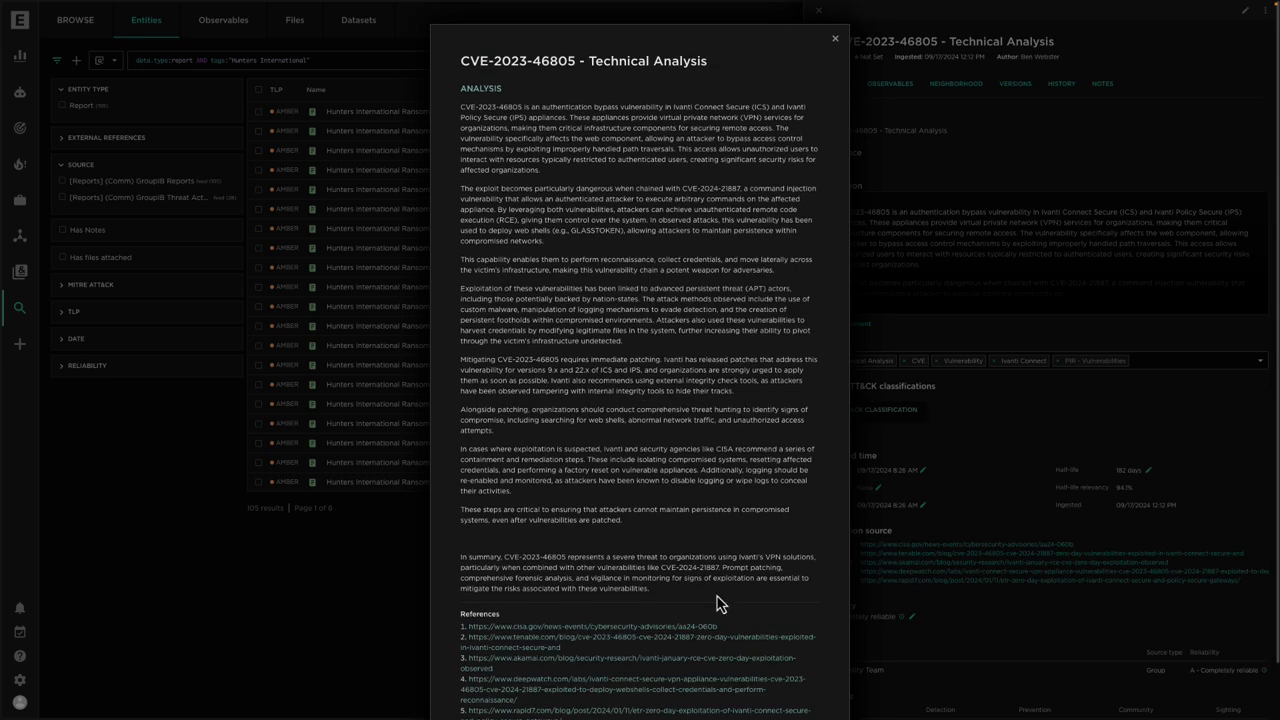
key(Escape)
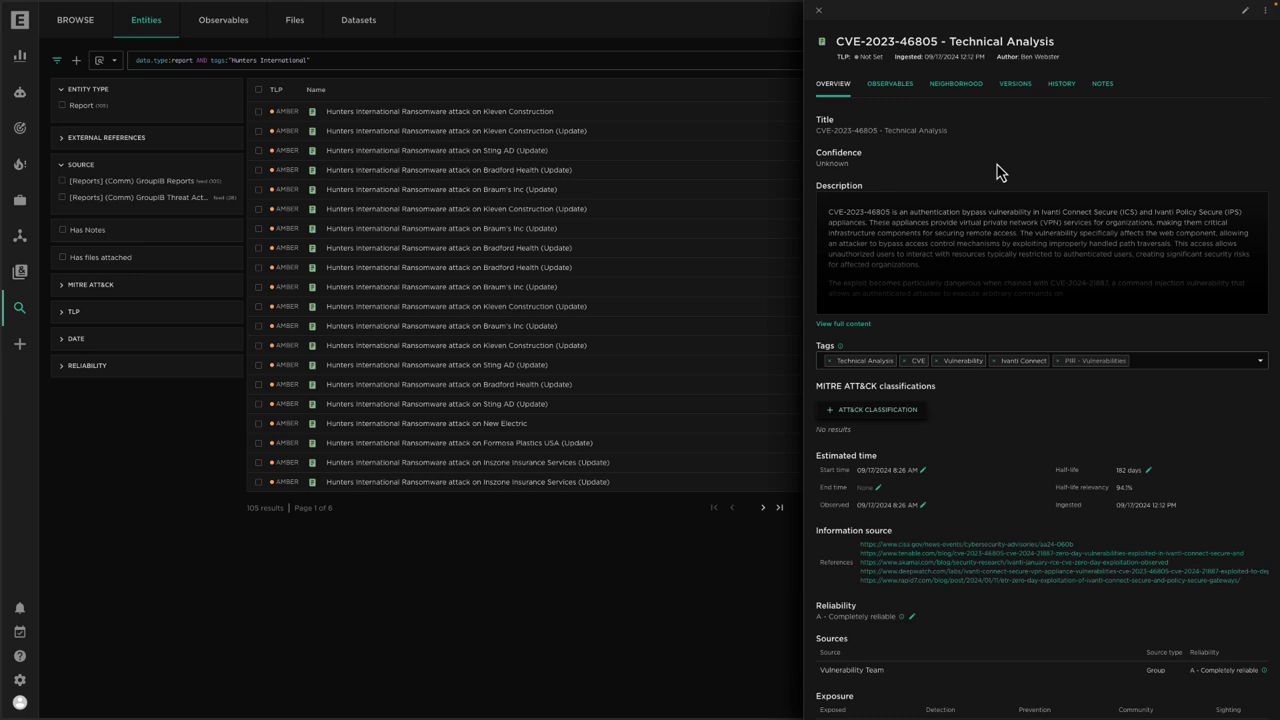
Step: Create a copy of the CVE-2023-46805 - Technical Analysis report and expand its Analysis editor to full screen
click(1266, 12)
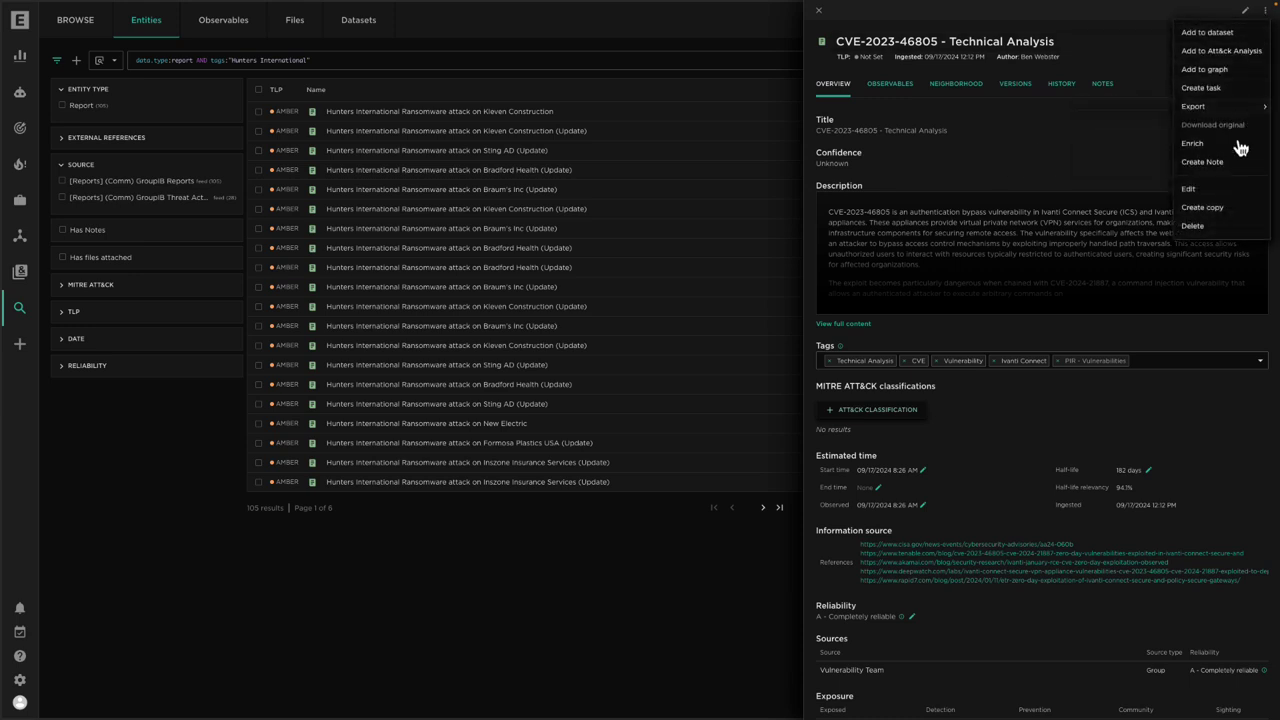
click(1222, 212)
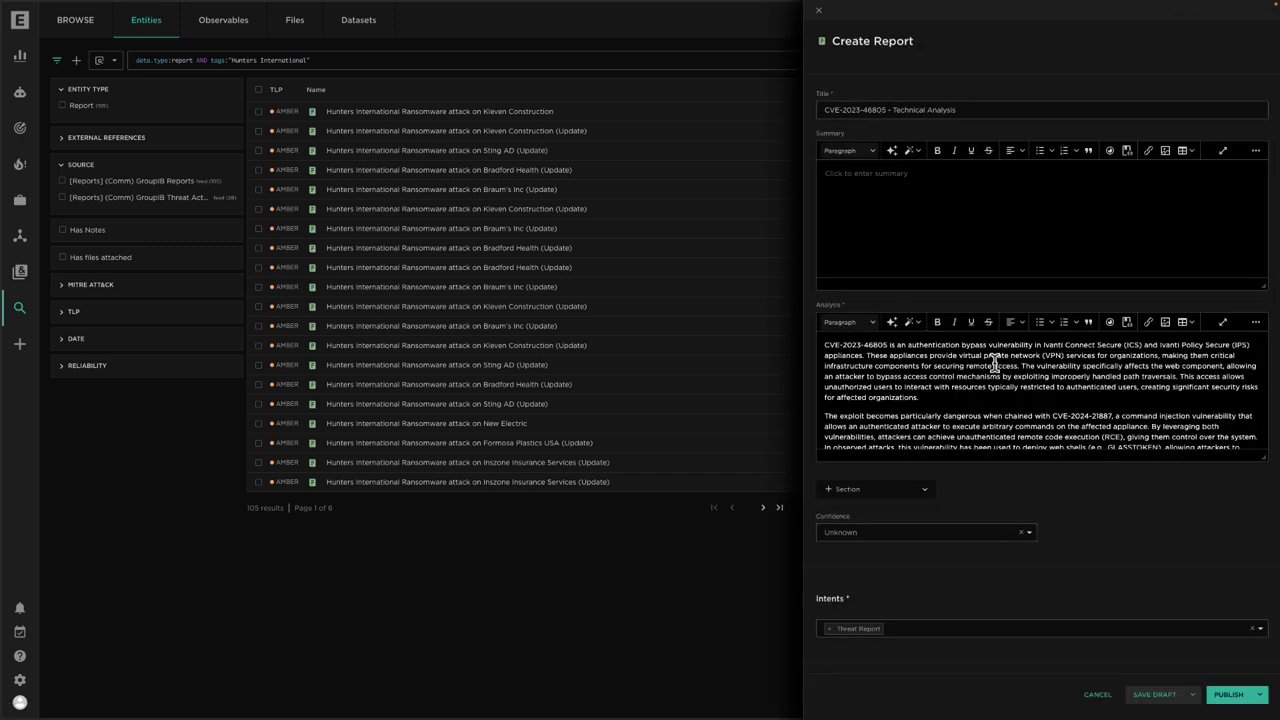
click(1222, 321)
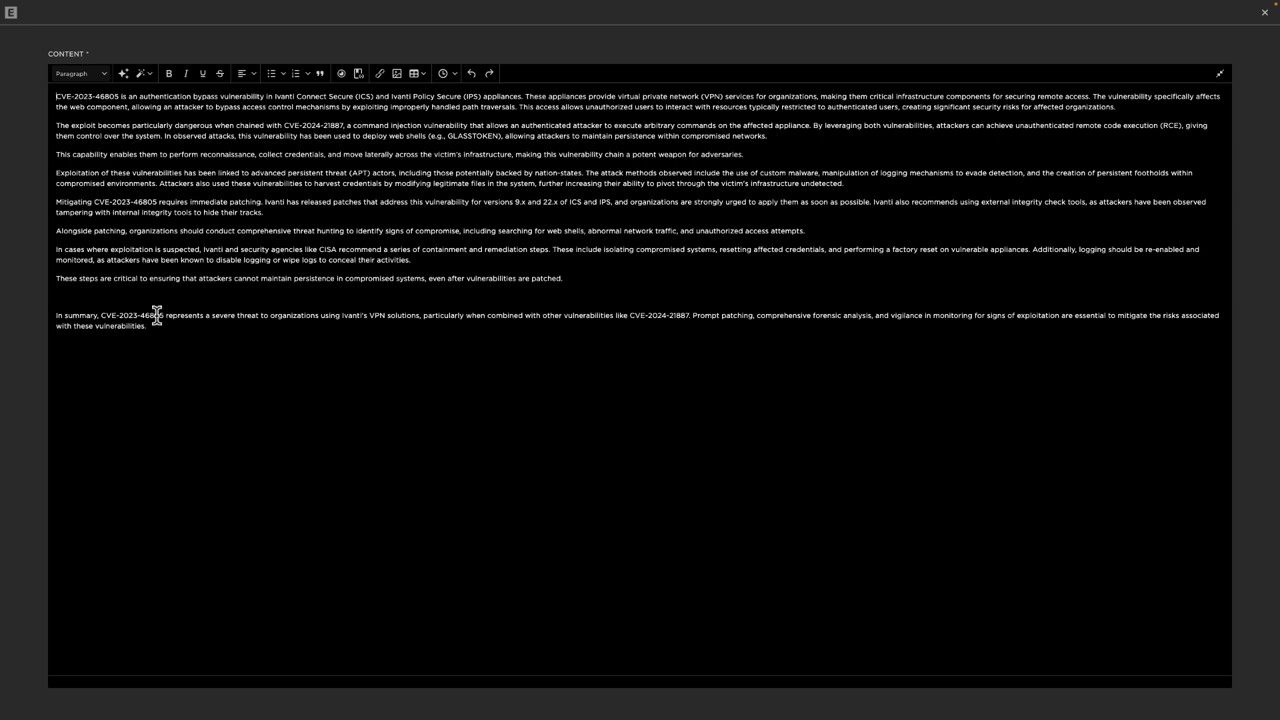
Step: Rewrite the entire analysis text in the Strategic style with the AI assistant and insert the result into the text
drag(152, 322, 57, 95)
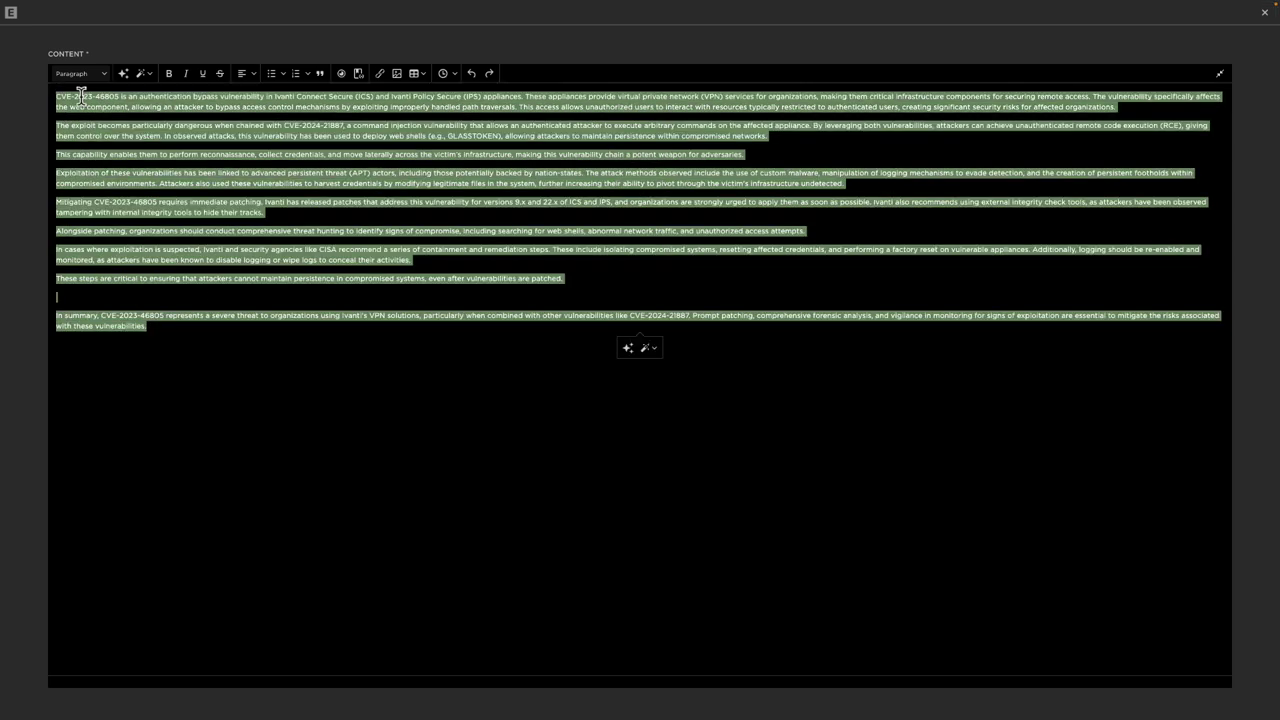
click(654, 351)
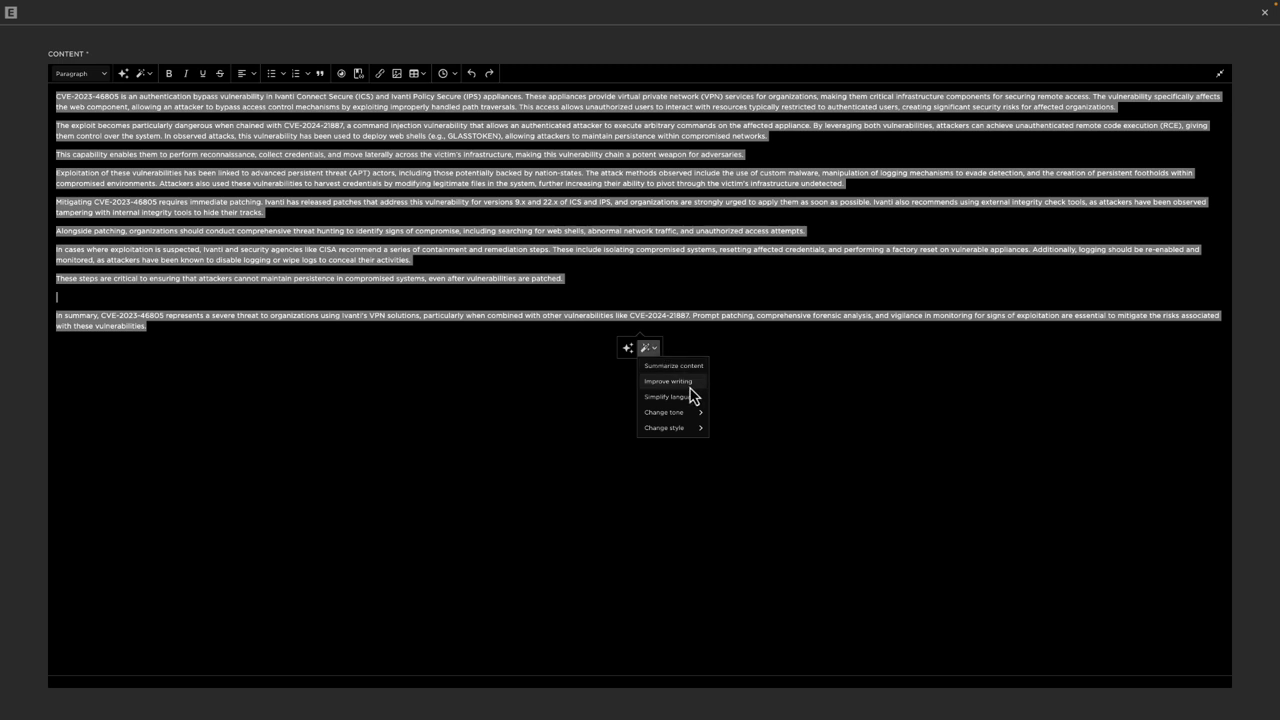
mouse_move(678, 430)
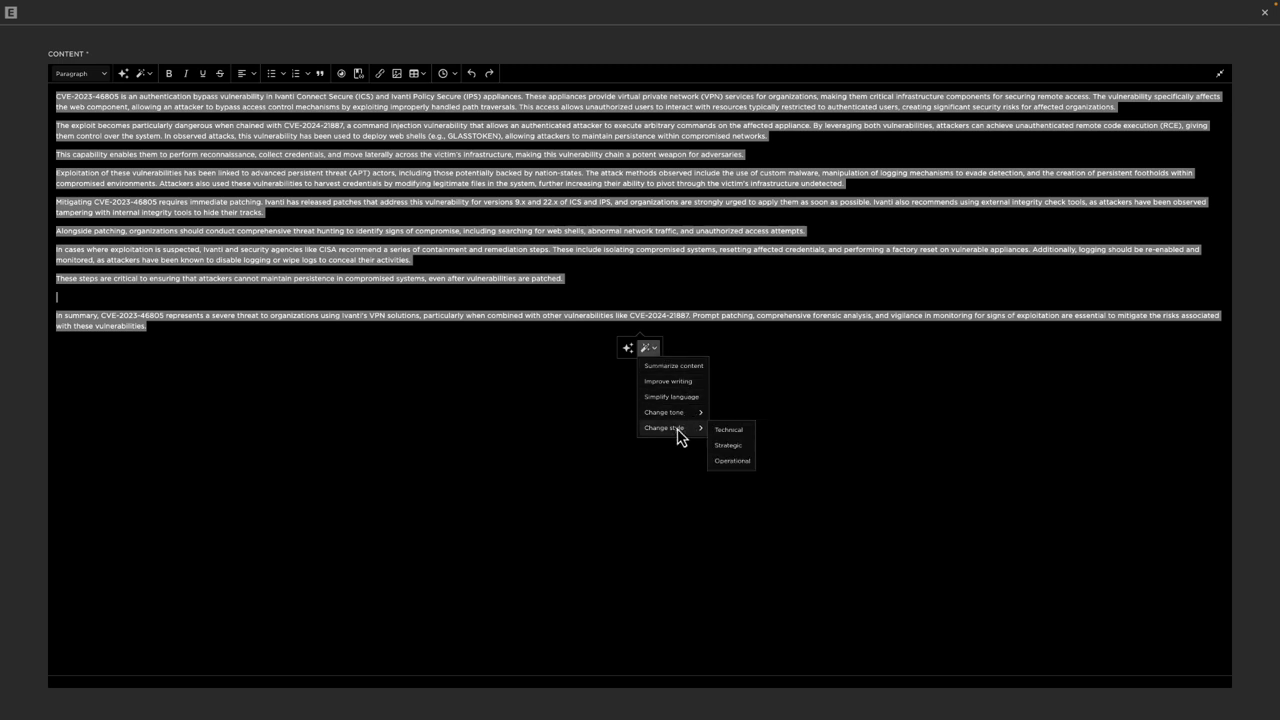
click(733, 446)
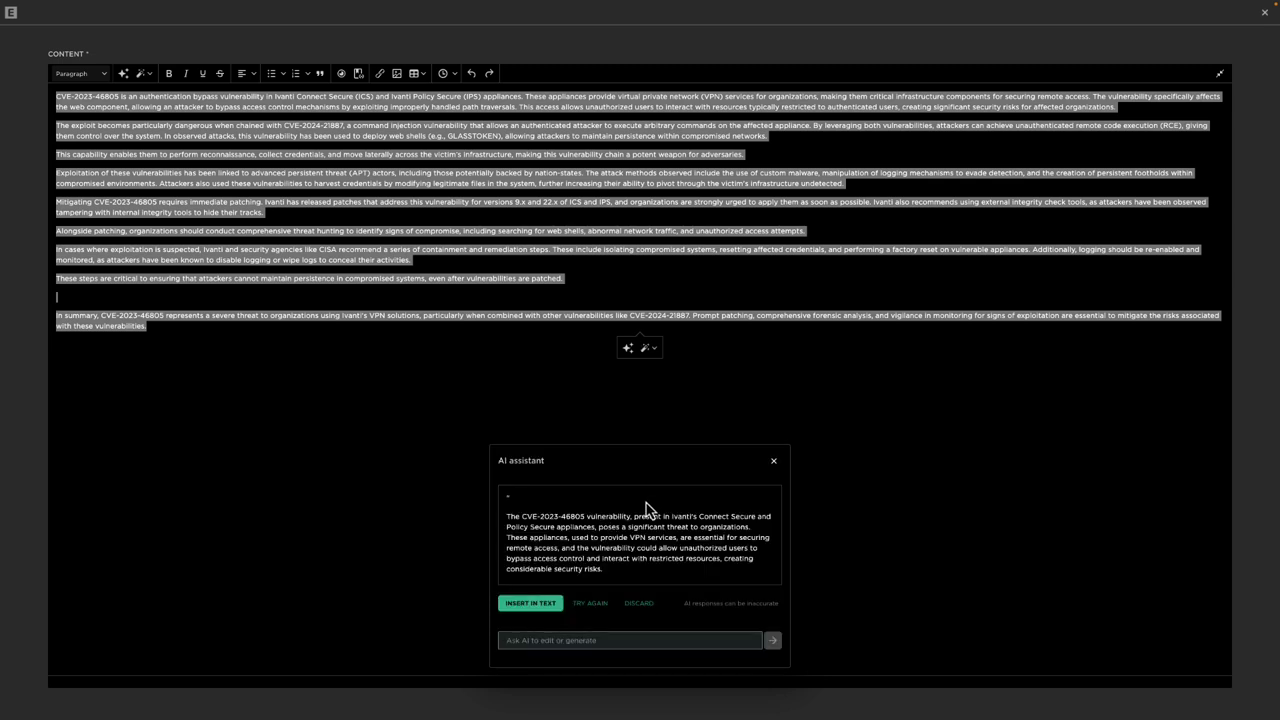
scroll(561, 531, down, 10)
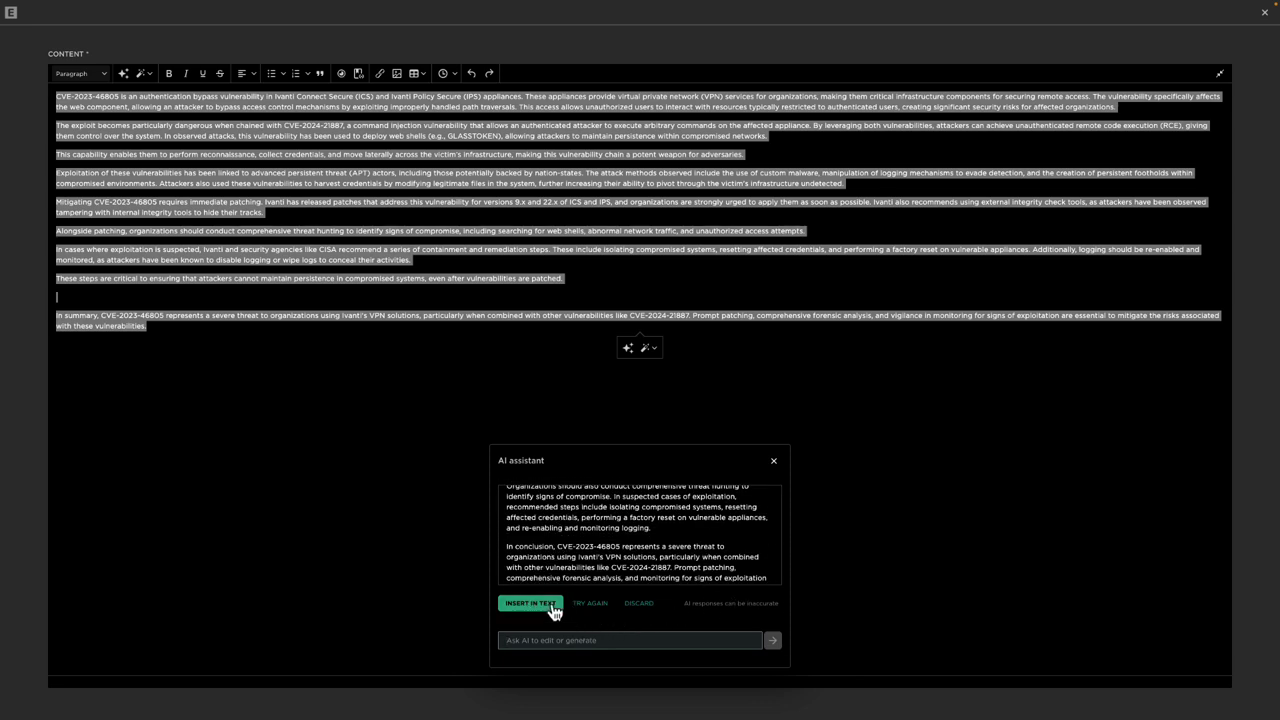
click(535, 608)
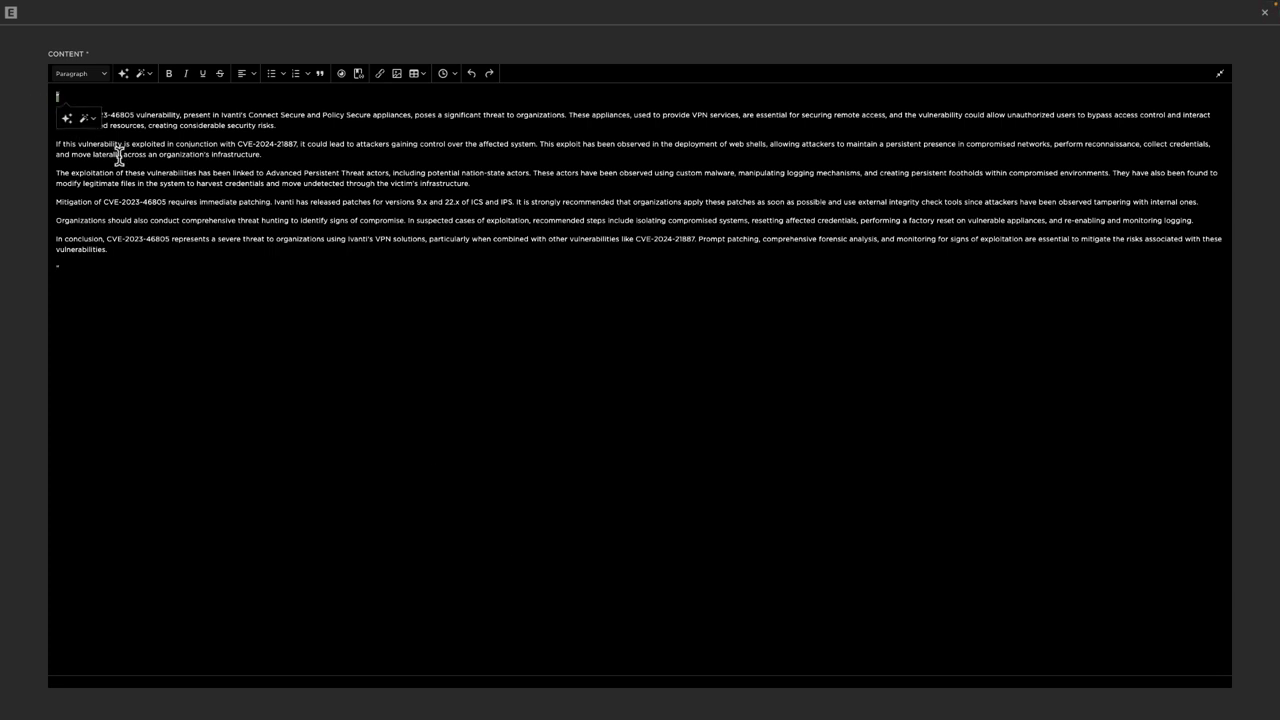
Step: Delete the stray quotation marks before and after the rewritten analysis and leave the full-screen editor
key(Delete)
click(111, 246)
key(BackSpace)
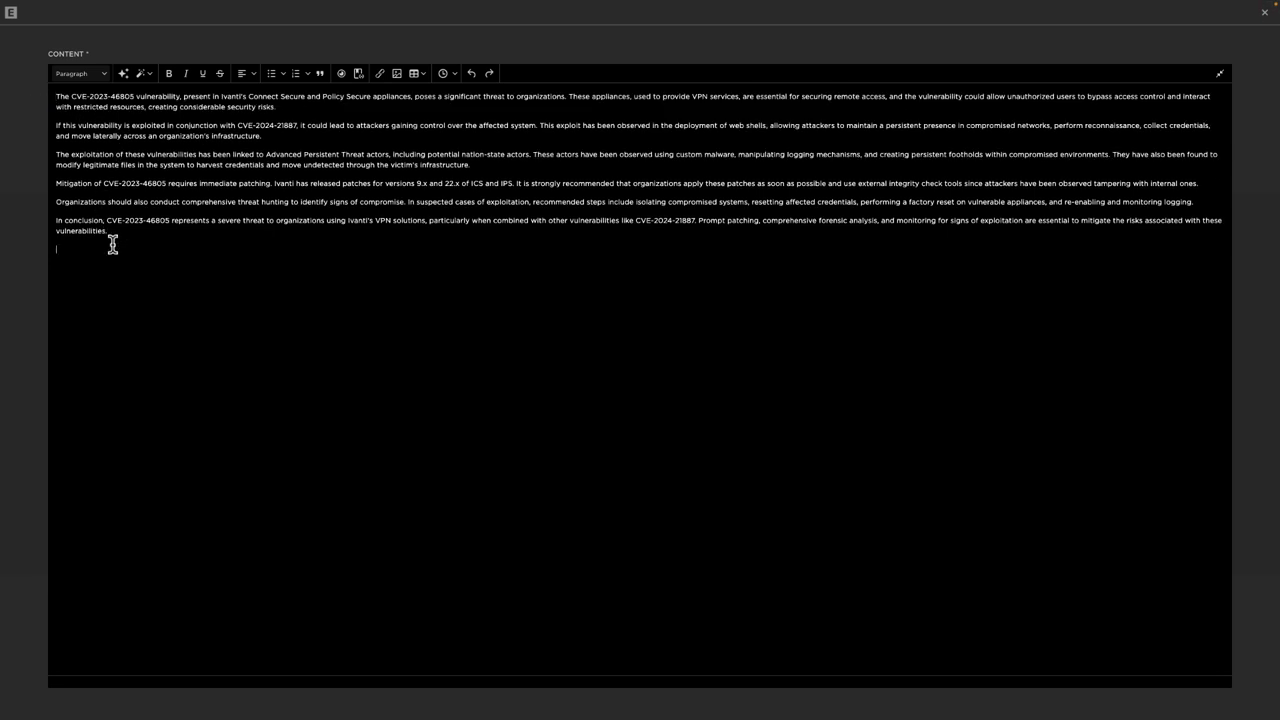
click(1219, 74)
Step: Change the title of the report copy to CVE-2023-46805 - Strategic Analysis
double_click(910, 110)
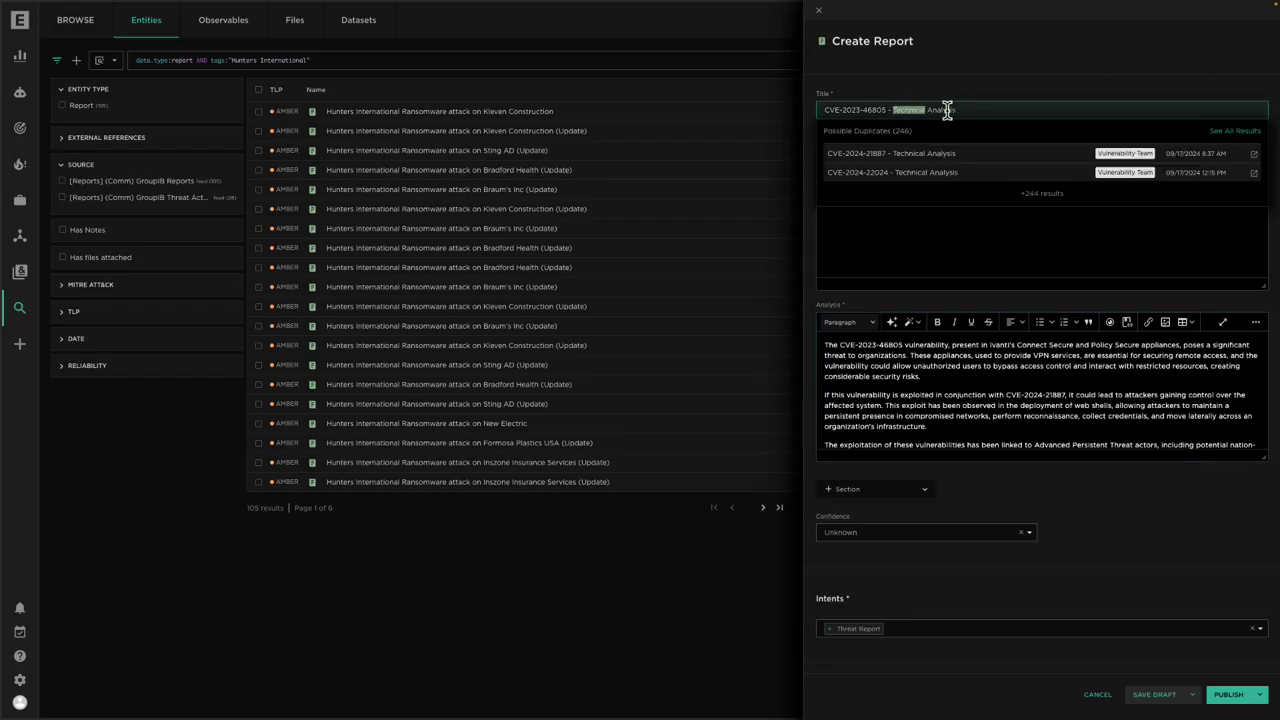
text(Strategic)
click(966, 83)
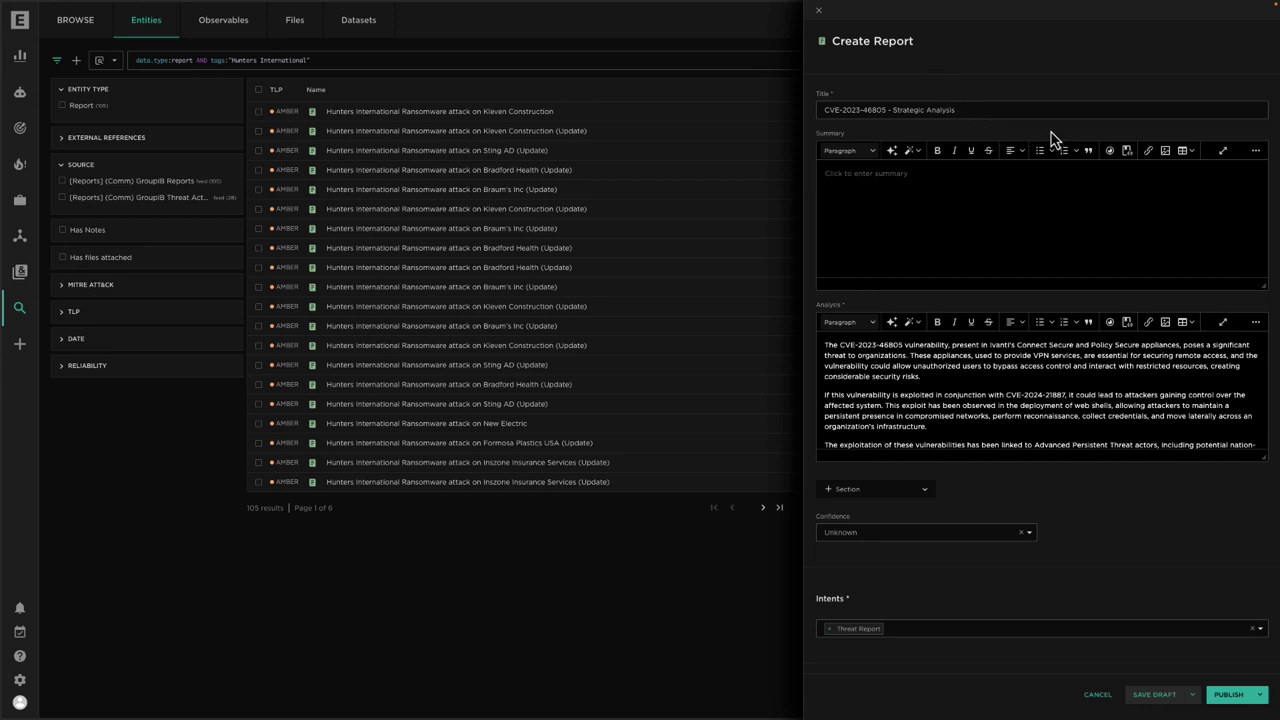
Step: Enlarge the Analysis field to review the strategic text and publish the report
scroll(1050, 138, down, 5)
scroll(1050, 138, up, 5)
drag(1266, 457, 1232, 572)
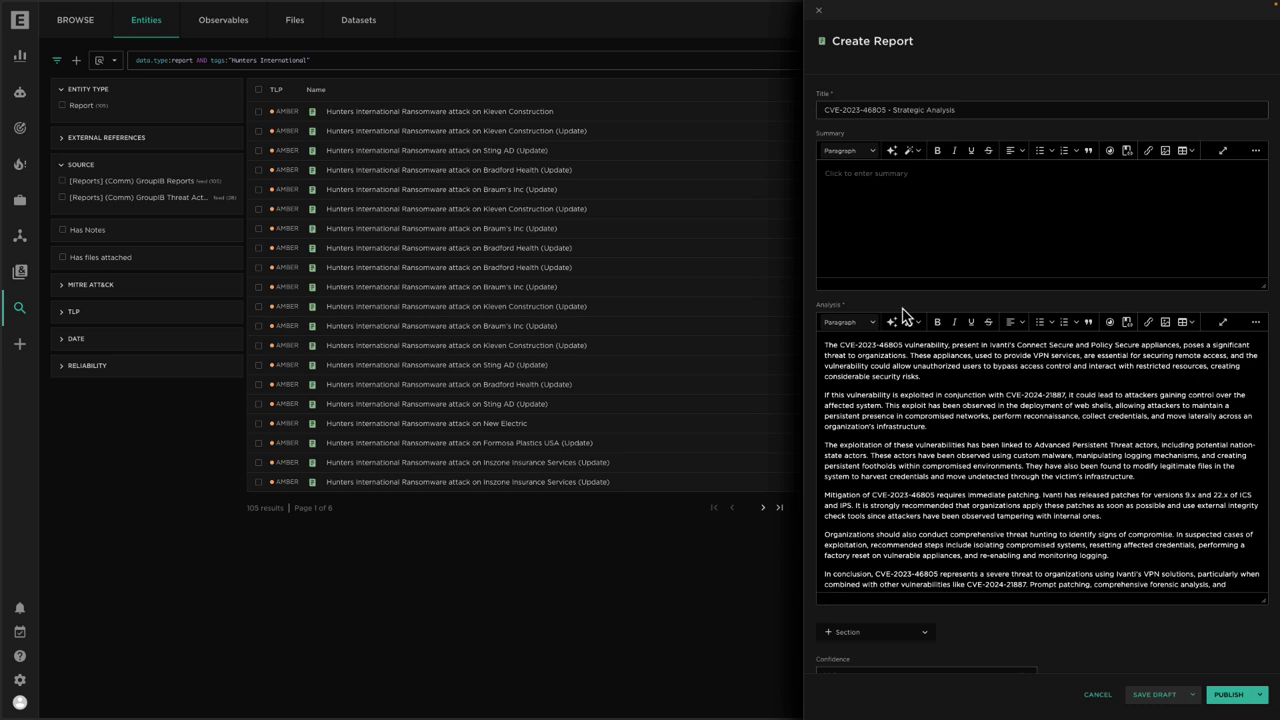
scroll(944, 378, down, 1)
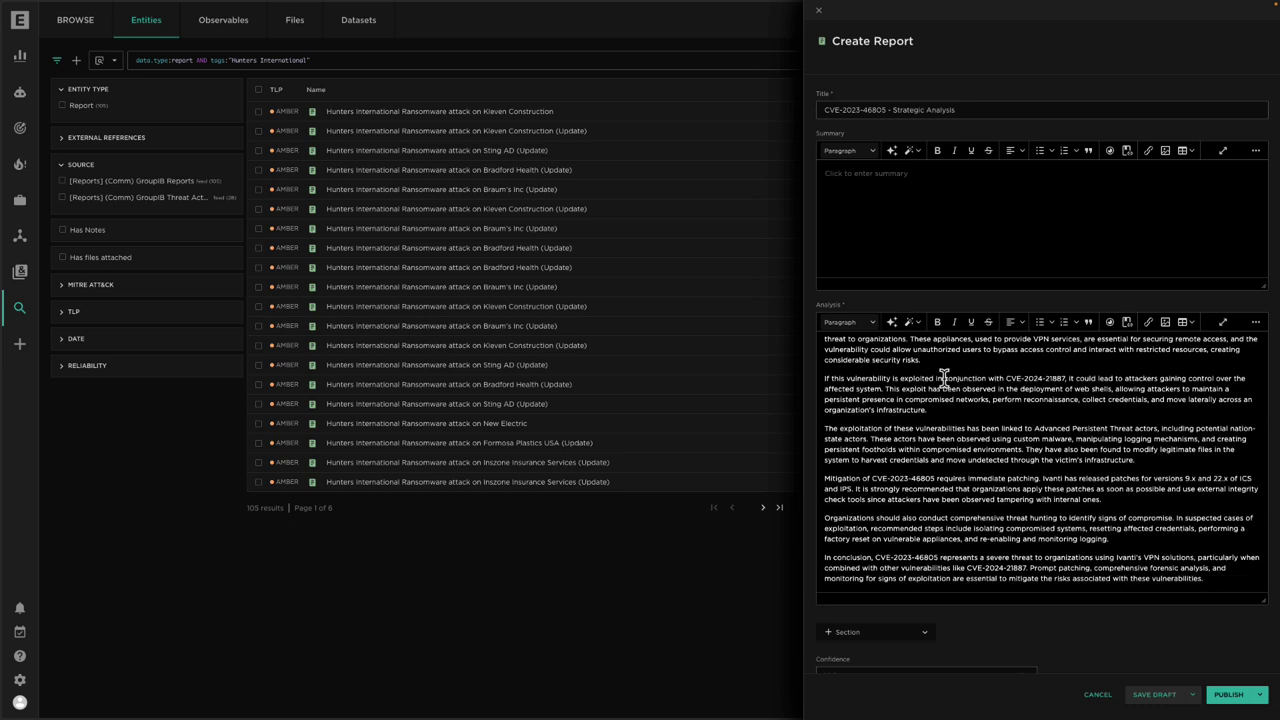
click(1228, 694)
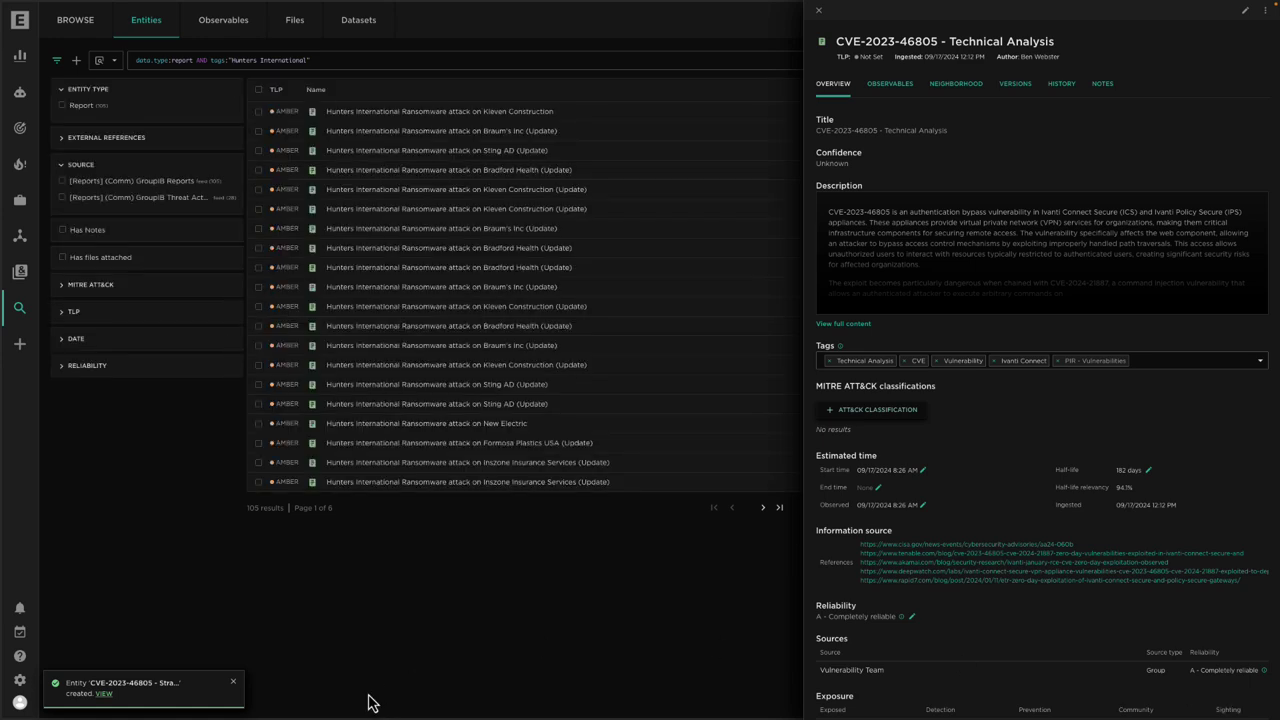
Step: Open the newly published CVE-2023-46805 - Strategic Analysis report and examine its neighborhood graph up close
click(103, 693)
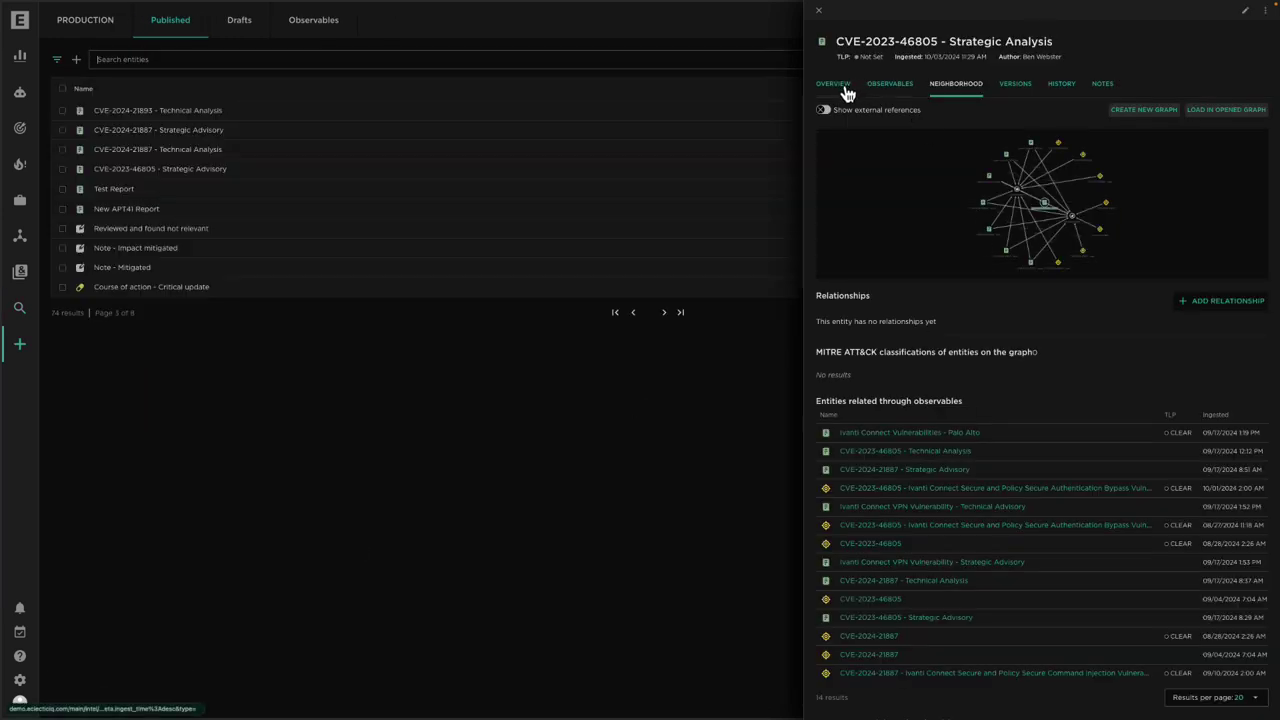
scroll(1040, 196, up, 5)
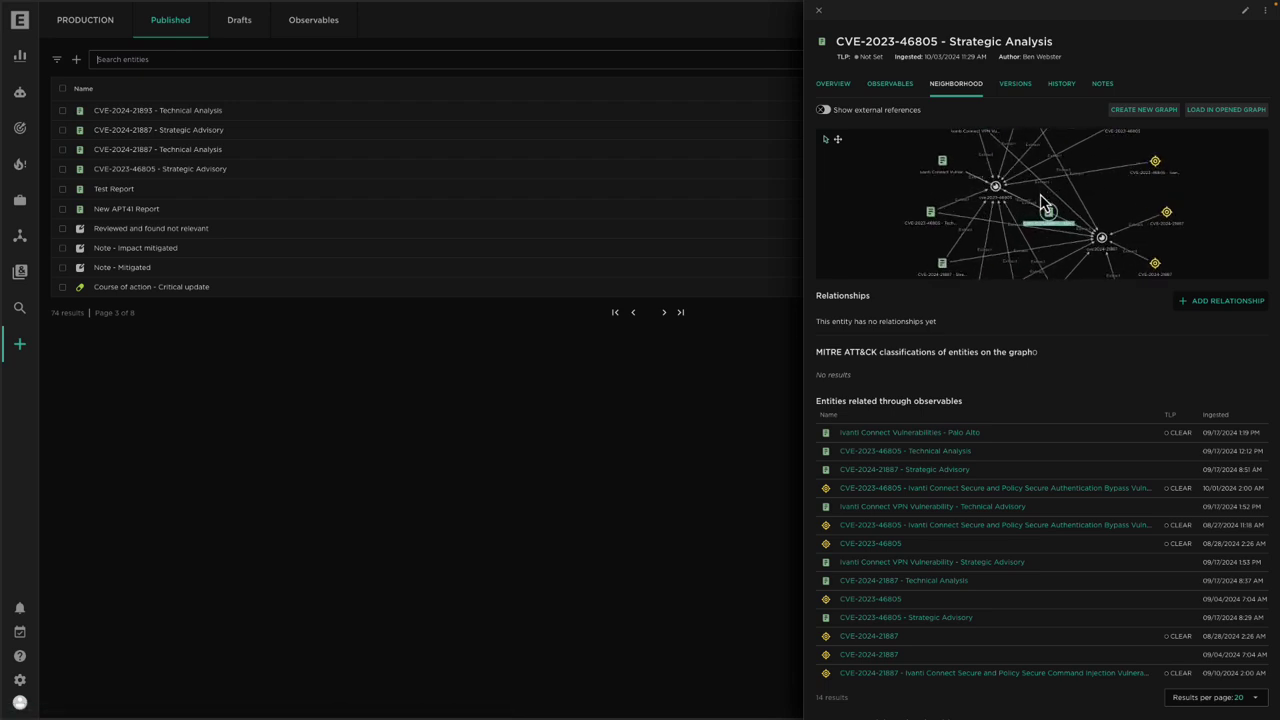